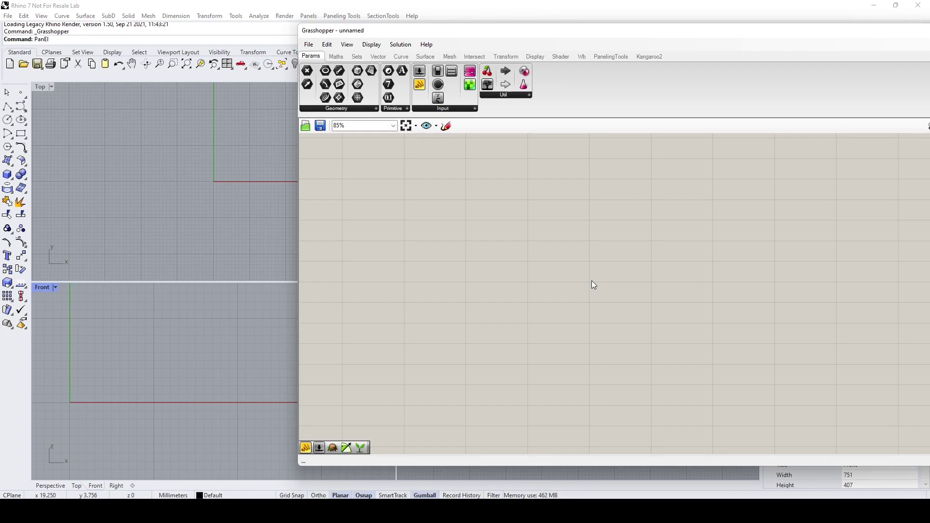
Add a Series component to the empty Grasshopper canvas.
double_click(422, 233)
type("series")
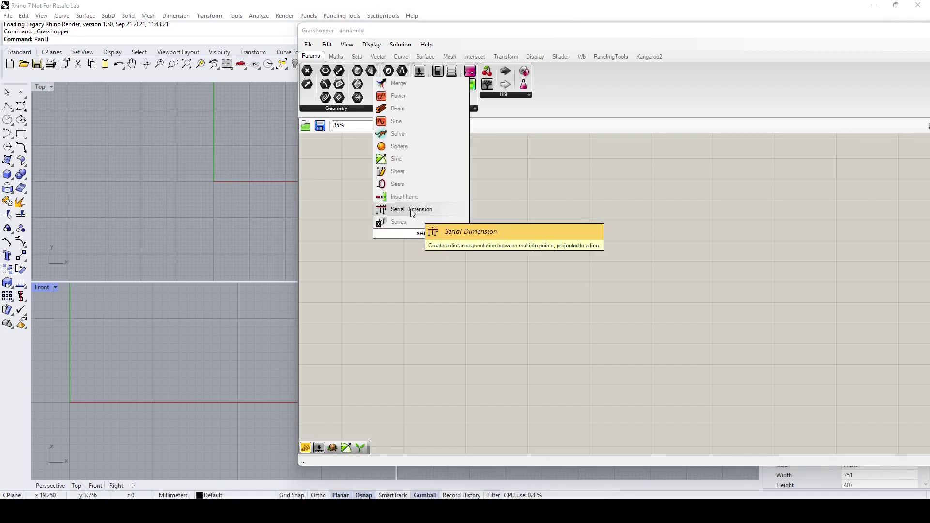
left_click(414, 210)
left_click(422, 228)
scroll(422, 227, "up", 1)
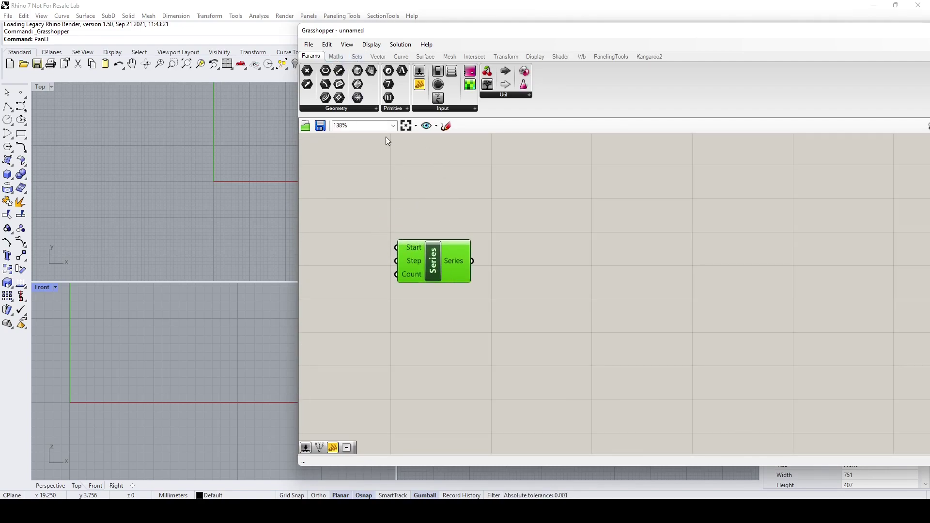
Add a Construct Point component beside the Series component and connect the Series output to its X coordinate.
left_click(377, 57)
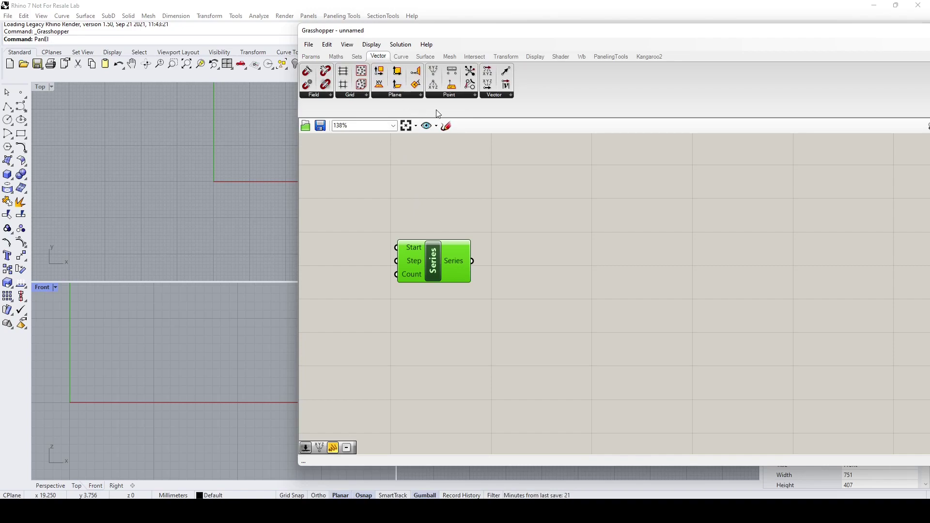
left_click(449, 95)
left_click_drag(452, 113, 662, 289)
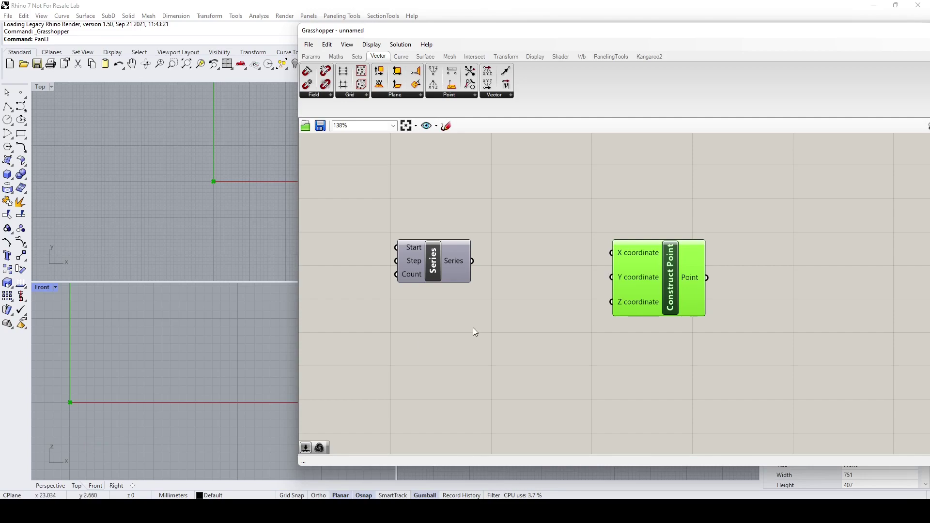
left_click_drag(486, 262, 612, 253)
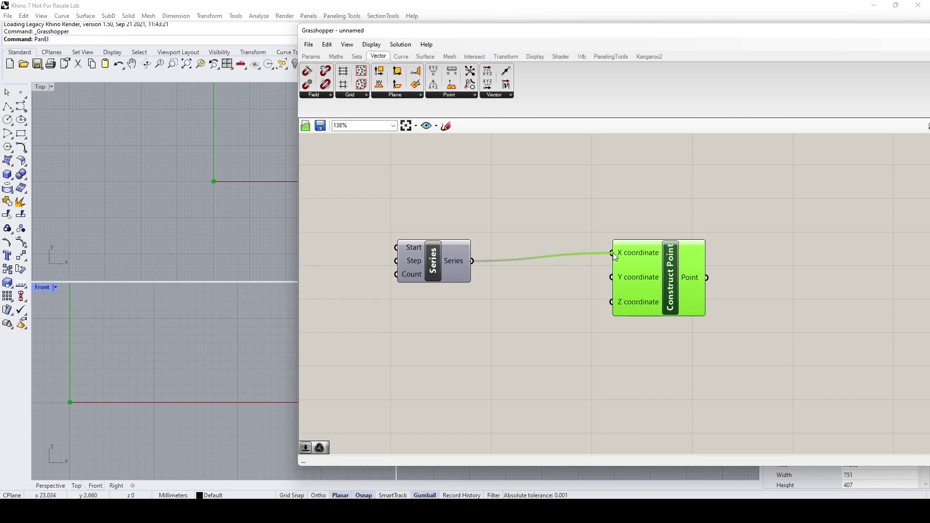
left_click_drag(444, 261, 494, 268)
left_click_drag(659, 317, 712, 329)
left_click(473, 253)
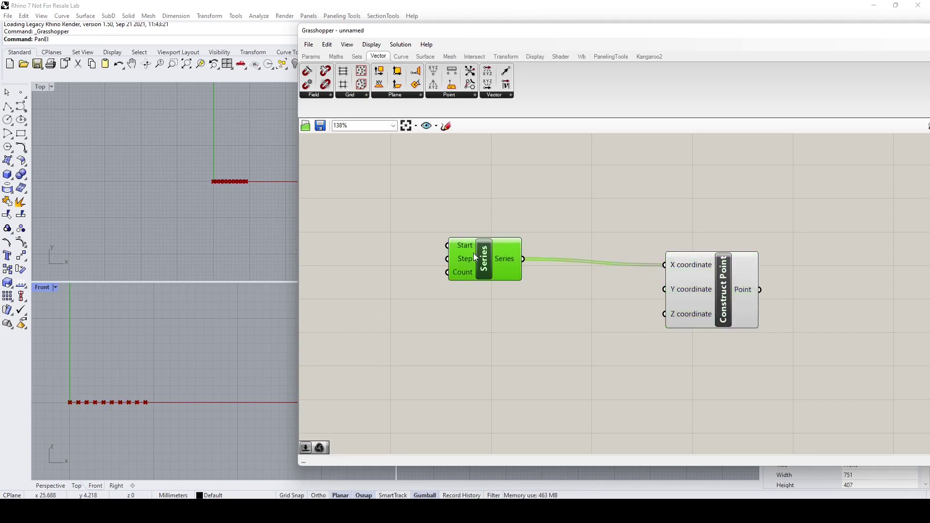
left_click_drag(473, 253, 537, 259)
Add a number slider set to 14, connect it to the Series Count input, and space the components apart.
left_click(431, 271)
double_click(431, 271)
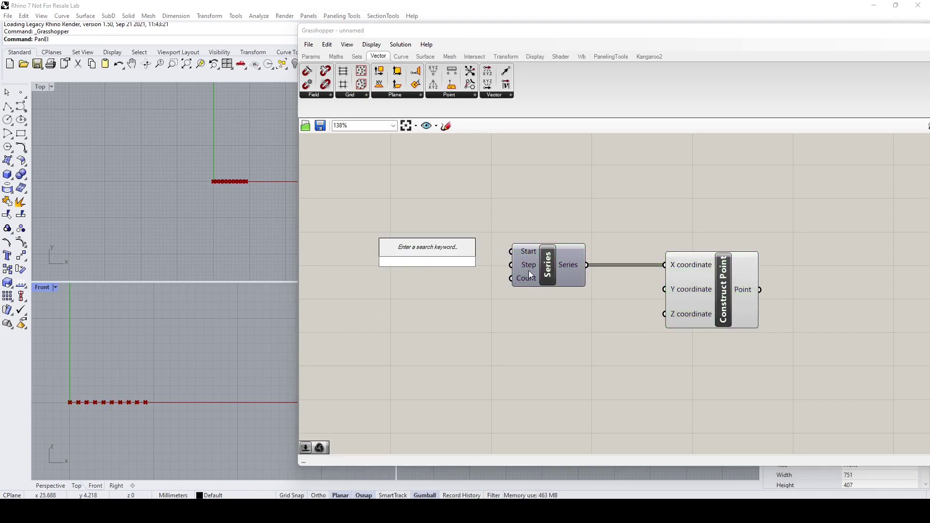
type("14")
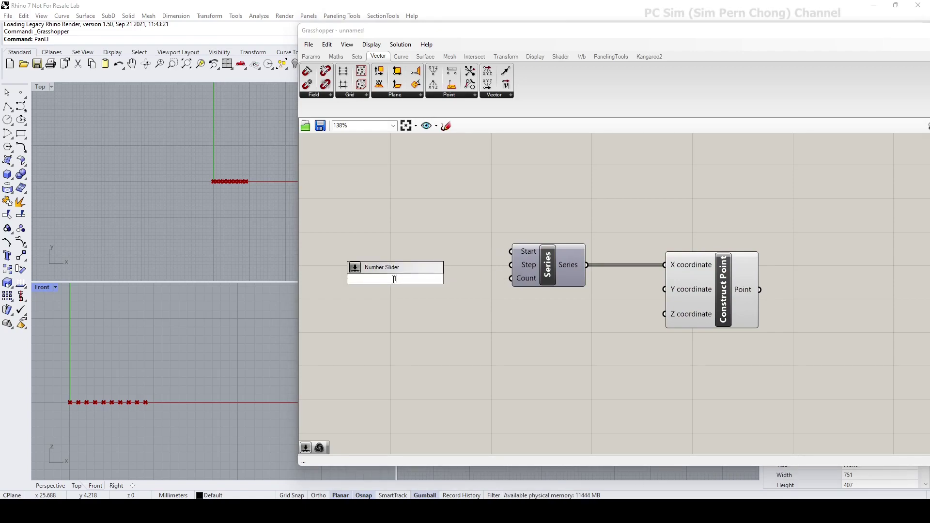
key("Return")
left_click_drag(445, 274, 494, 271)
left_click_drag(698, 291, 776, 293)
left_click_drag(523, 264, 542, 264)
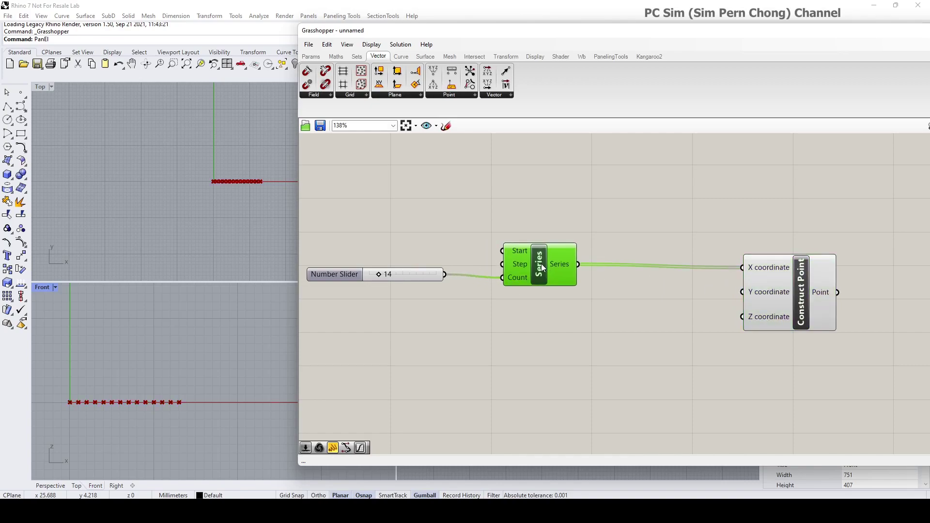
mouse_move(232, 410)
right_mouse_down()
mouse_move(256, 409)
mouse_move(237, 394)
right_mouse_up()
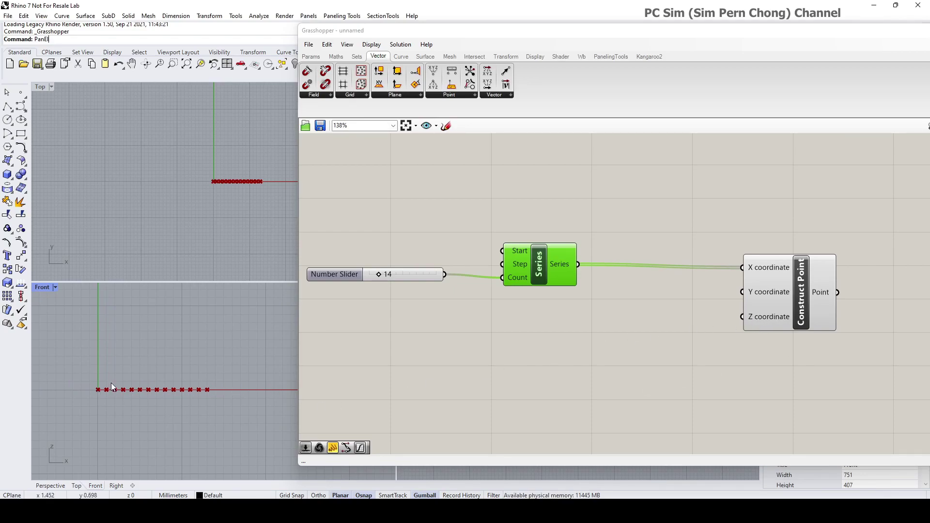
left_click_drag(809, 309, 813, 321)
left_click_drag(549, 267, 540, 268)
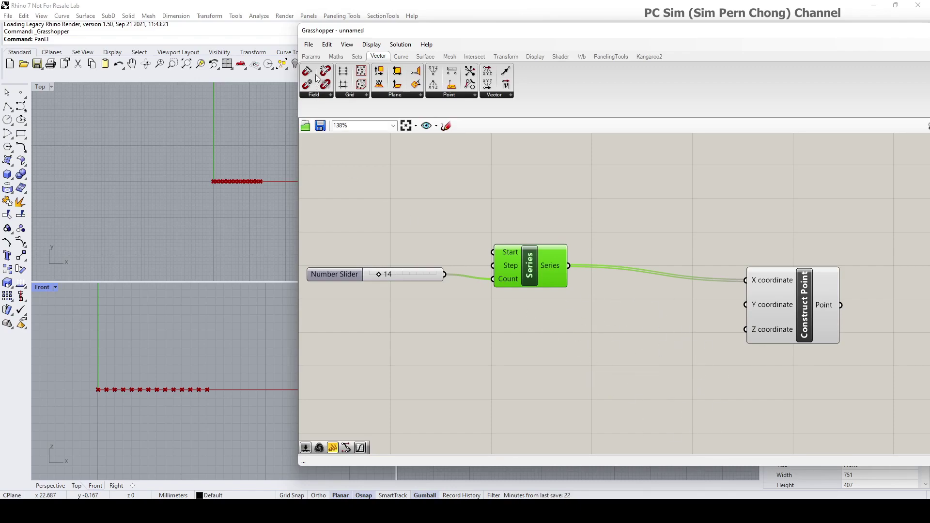
Place a Graph Mapper on the canvas below the wire between Series and Construct Point.
left_click(310, 56)
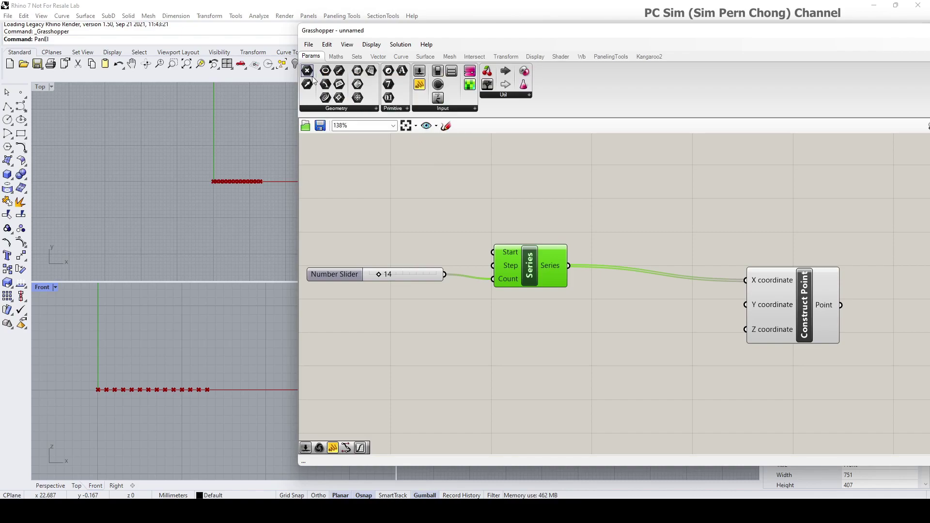
left_click(443, 108)
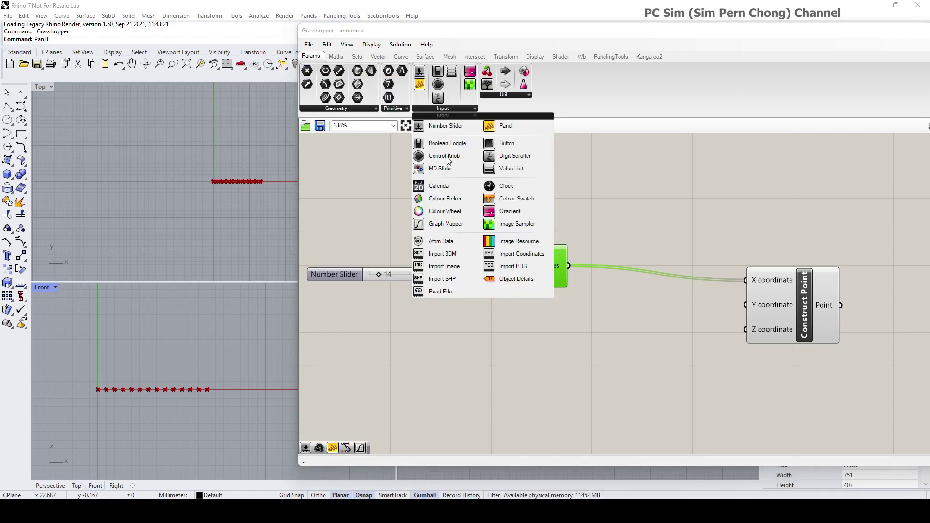
left_click_drag(446, 221, 605, 356)
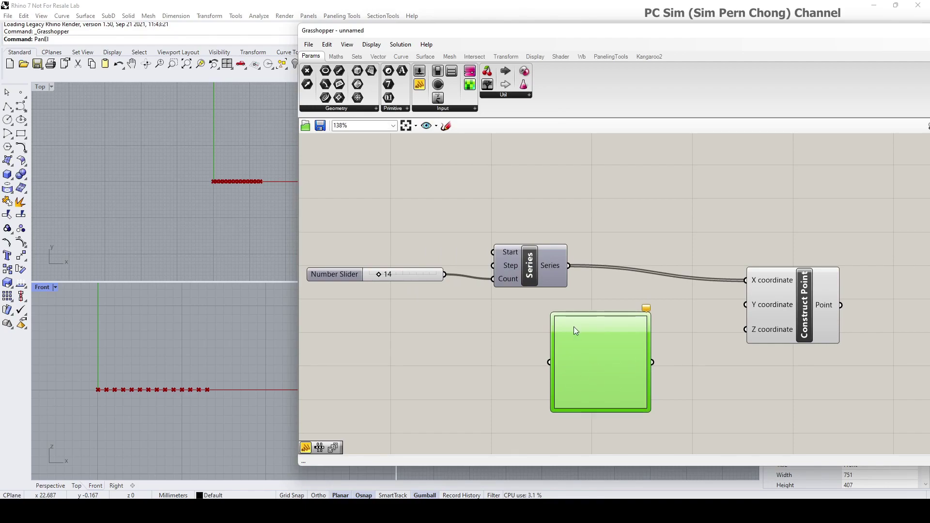
left_click_drag(606, 356, 616, 358)
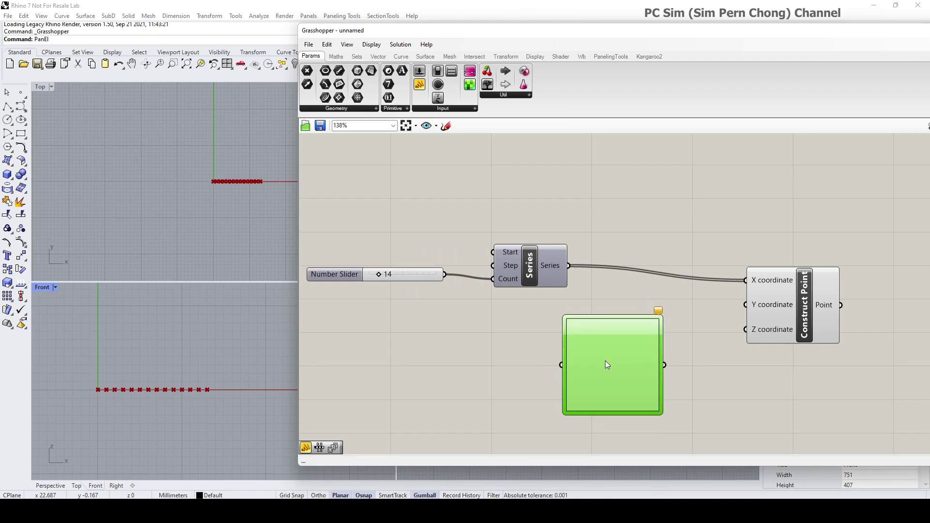
Add a Panel above the Graph Mapper and connect the Series output to it.
left_click_drag(534, 272, 507, 269)
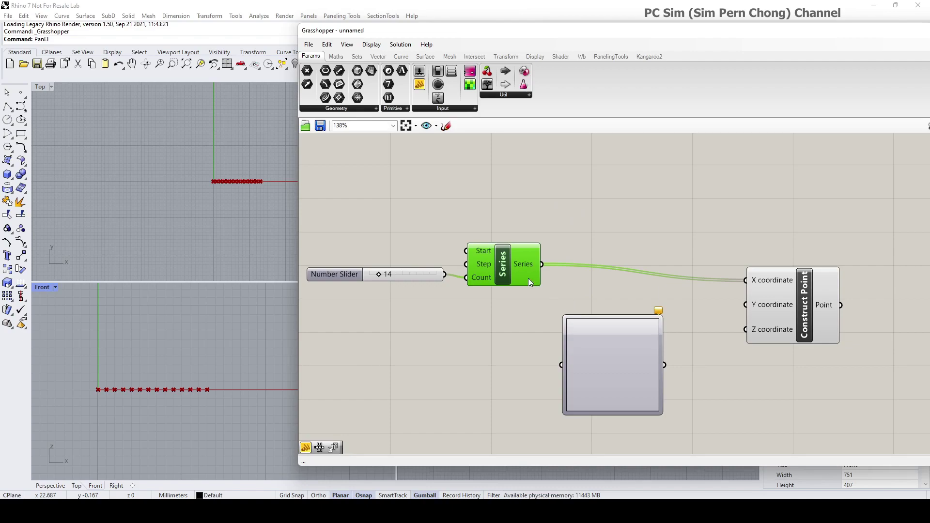
left_click_drag(521, 280, 538, 284)
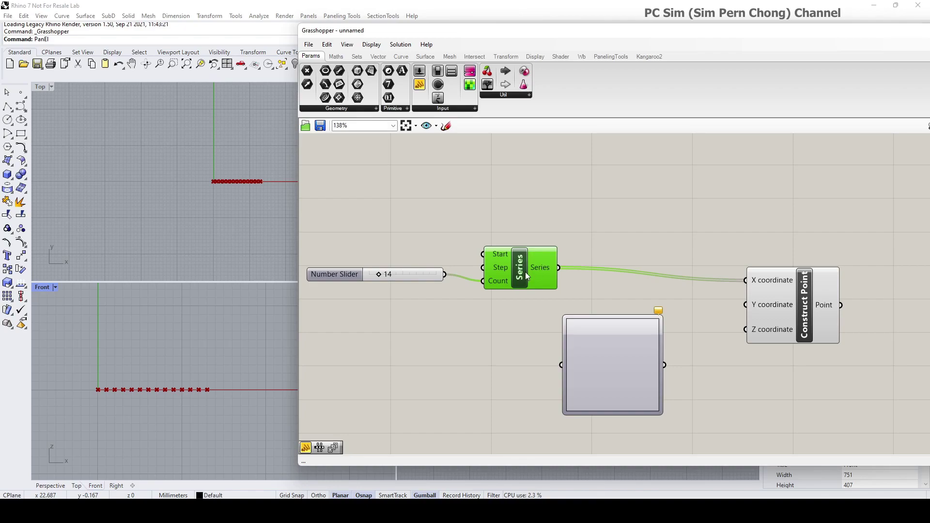
left_click_drag(525, 272, 518, 265)
double_click(589, 214)
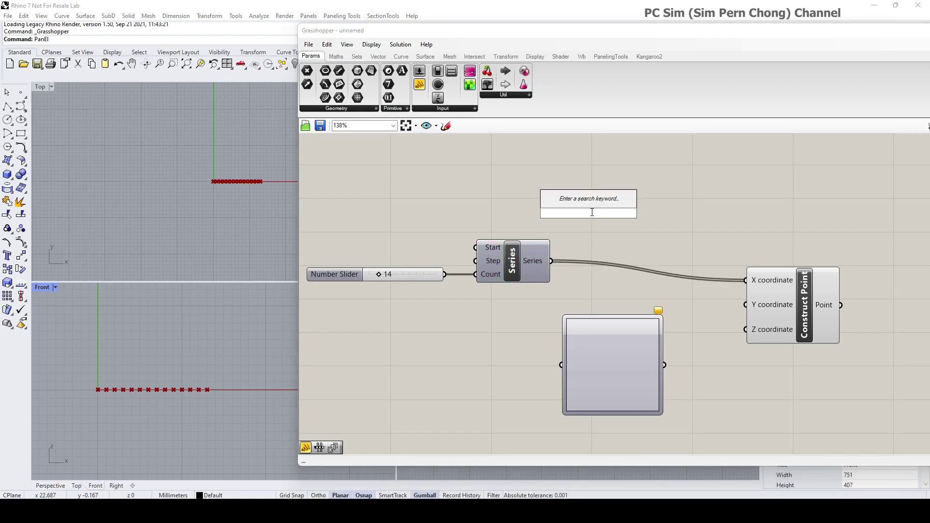
type("panel")
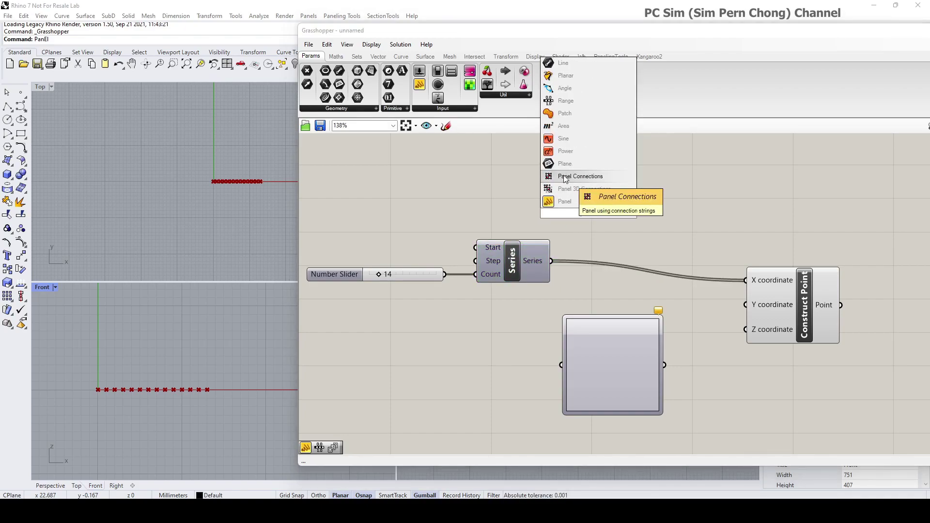
left_click(564, 201)
left_click_drag(582, 193, 650, 187)
left_click_drag(552, 261, 598, 211)
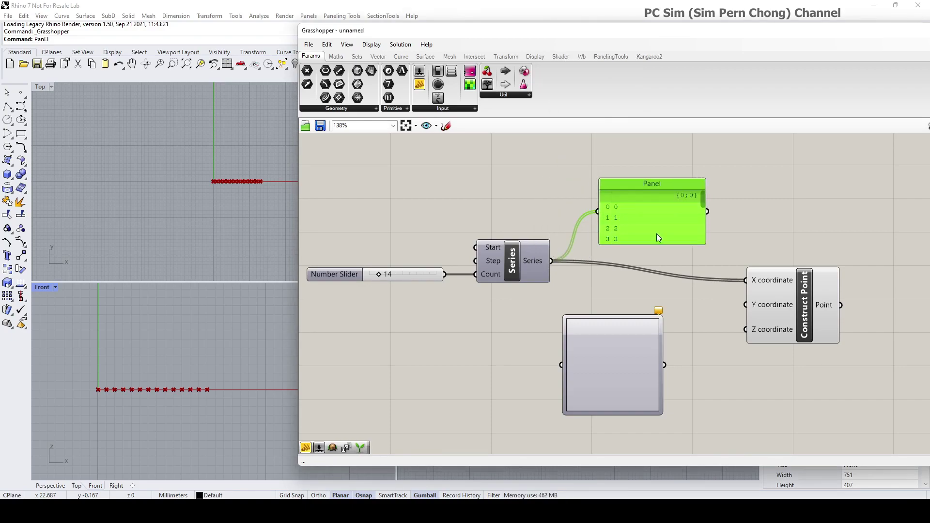
Lengthen the Series panel to fit the whole list and move it up, shifting the Series component slightly away from it.
left_click_drag(658, 245, 677, 359)
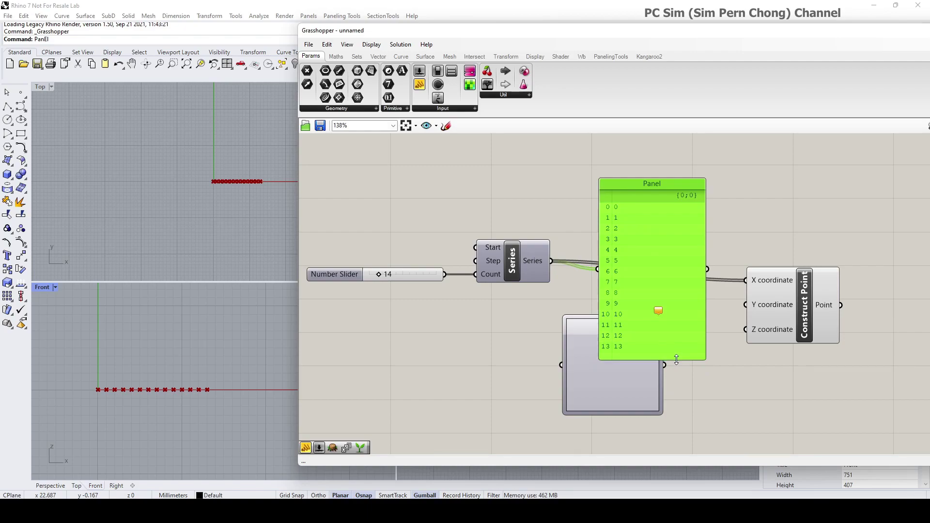
left_click_drag(647, 185, 667, 147)
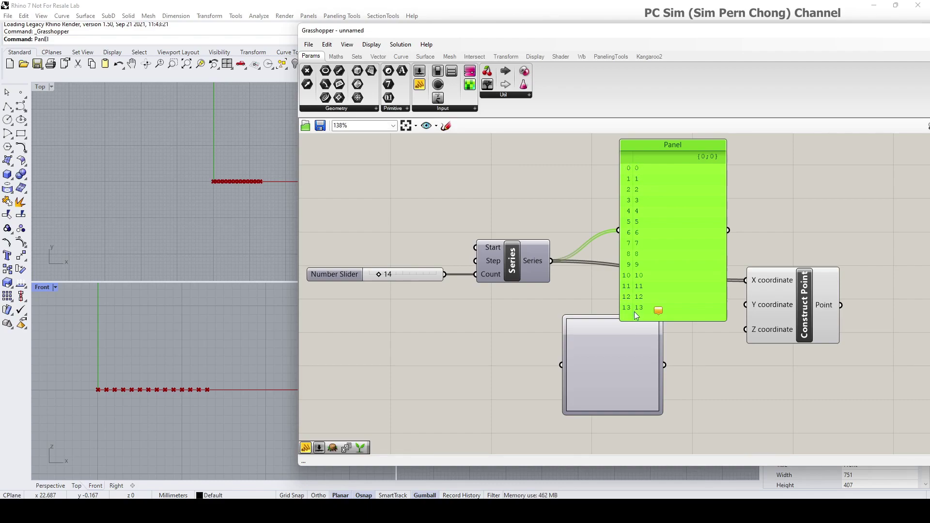
left_click_drag(513, 262, 505, 263)
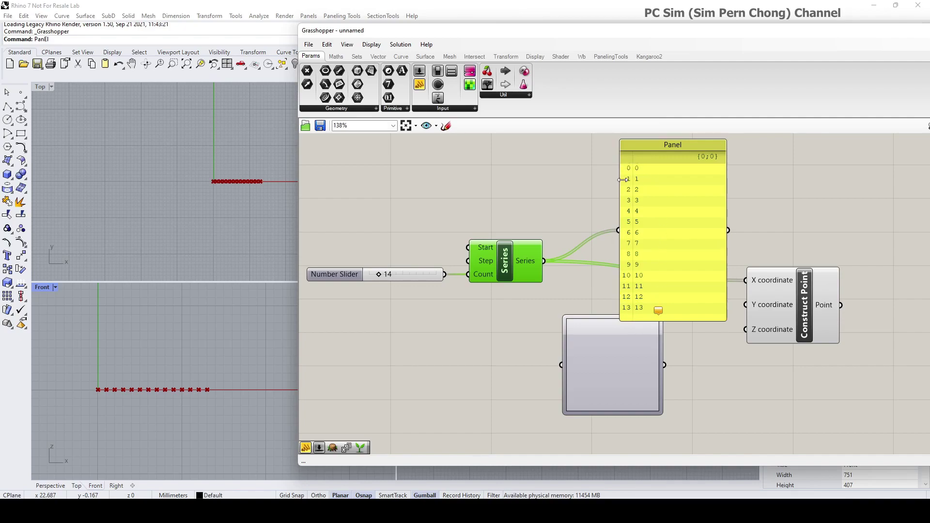
Add a Range component and position it below the number slider.
double_click(430, 367)
type("ra")
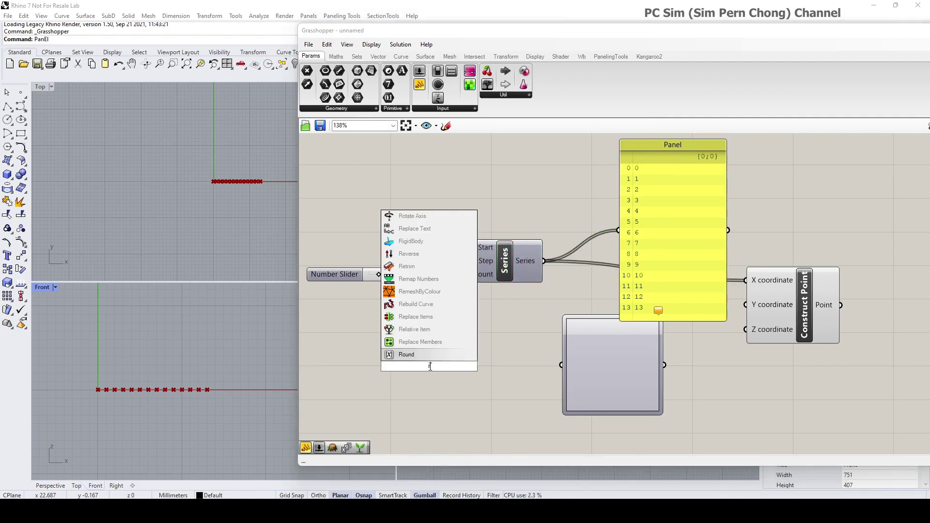
type("nge")
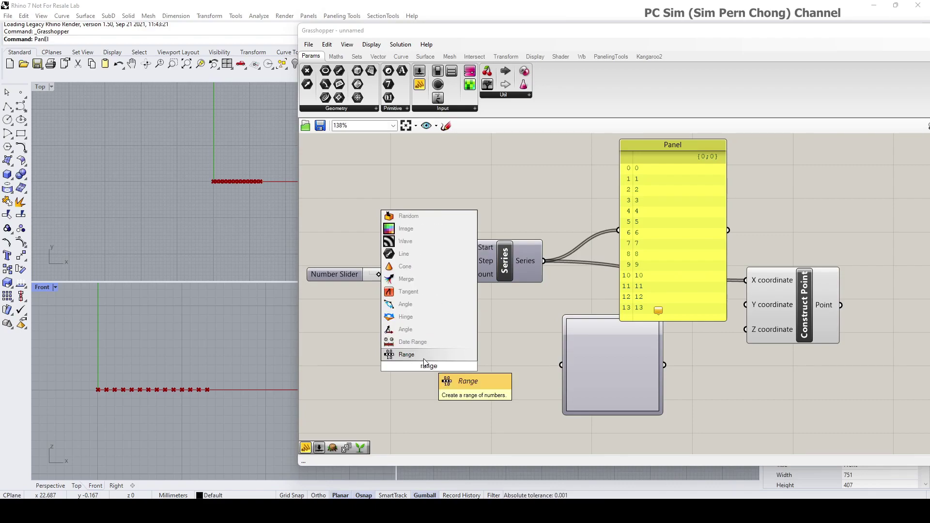
left_click(421, 357)
left_click_drag(421, 359, 422, 343)
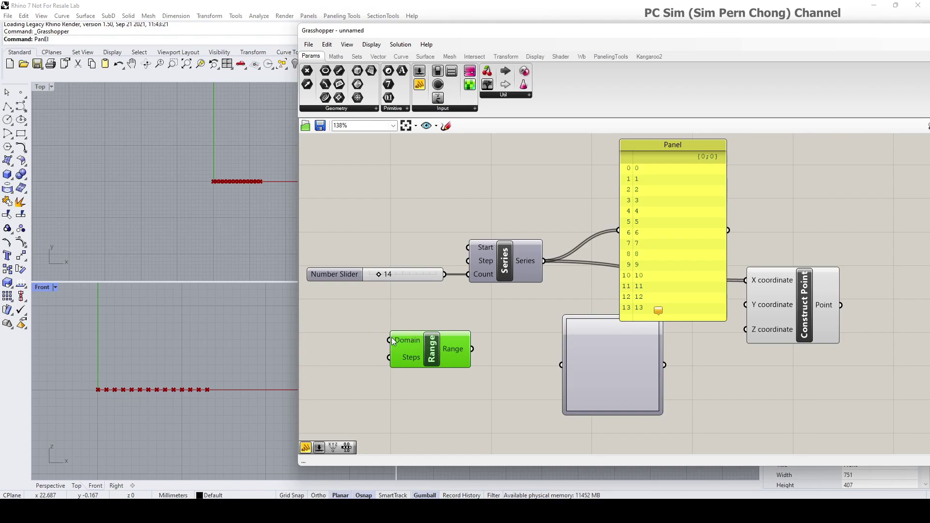
left_click_drag(426, 348, 419, 342)
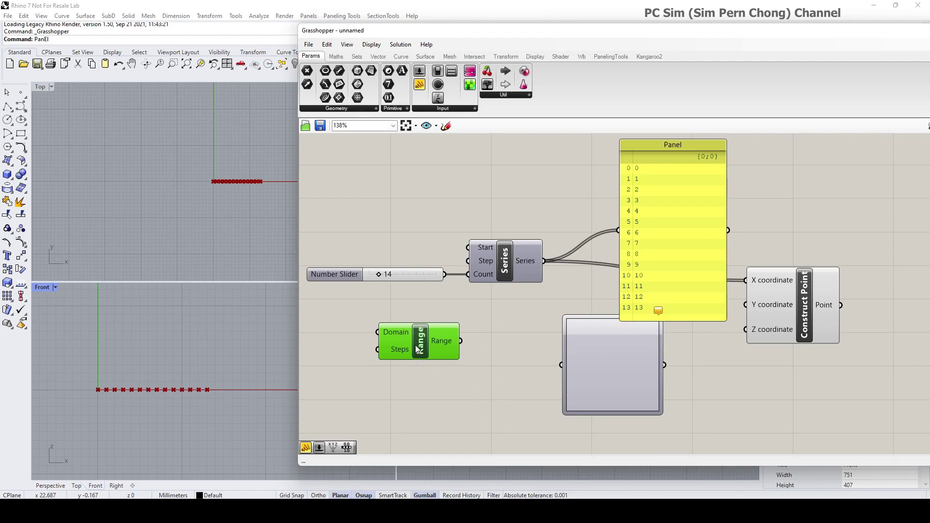
left_click_drag(420, 346, 394, 340)
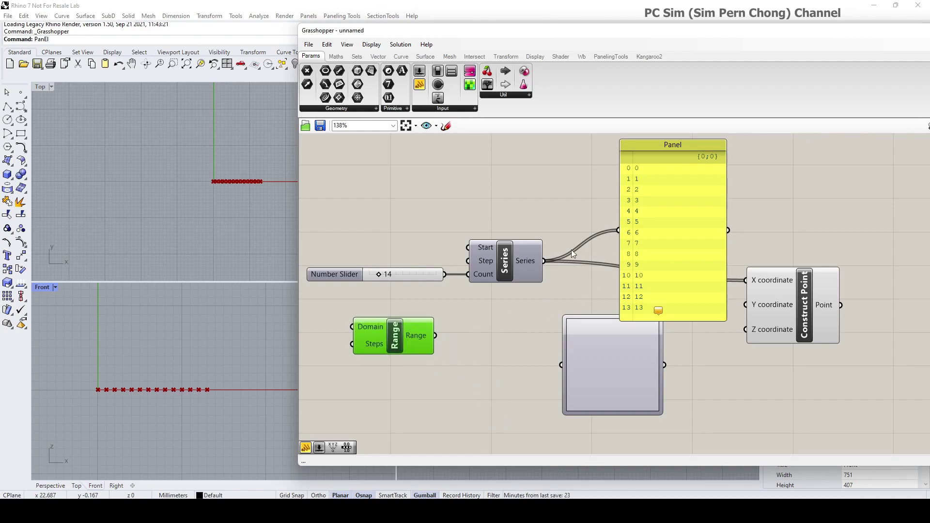
Duplicate the Series panel next to the Range component, connect the Range output to the copy, and move the Graph Mapper clear.
left_click(653, 147)
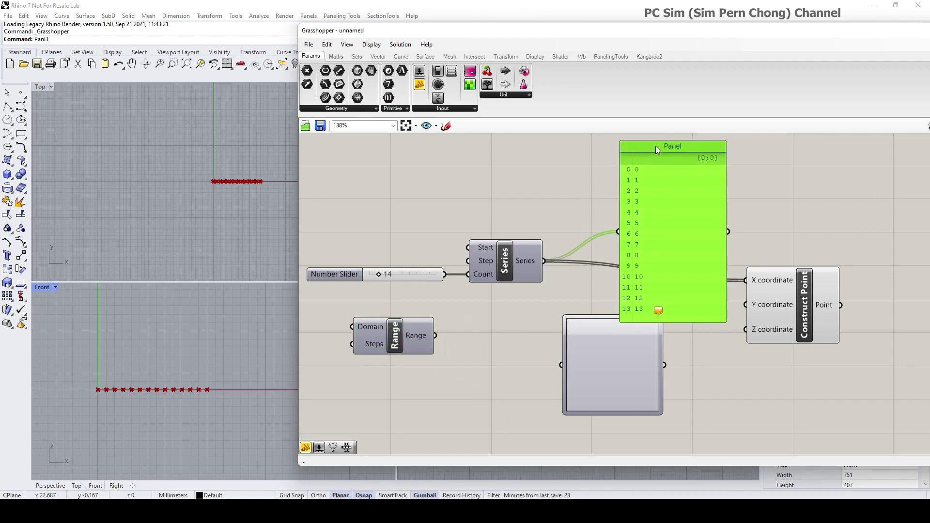
left_click_drag(655, 147, 495, 316)
left_click_drag(436, 335, 460, 402)
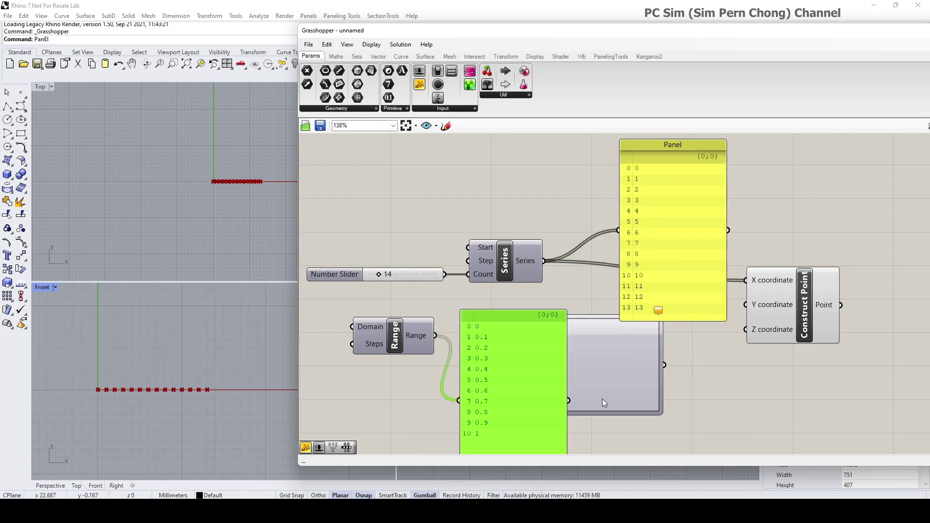
left_click_drag(610, 398, 653, 408)
left_click_drag(505, 373, 514, 371)
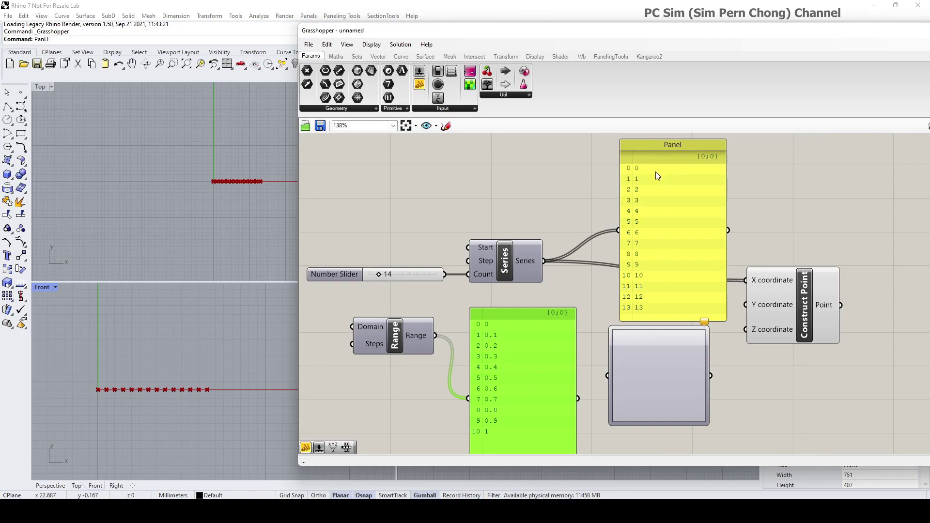
Connect the number slider to the Range Steps input and move the Range panel up so its full list fits on the canvas.
left_click(398, 341)
left_click_drag(399, 341, 403, 341)
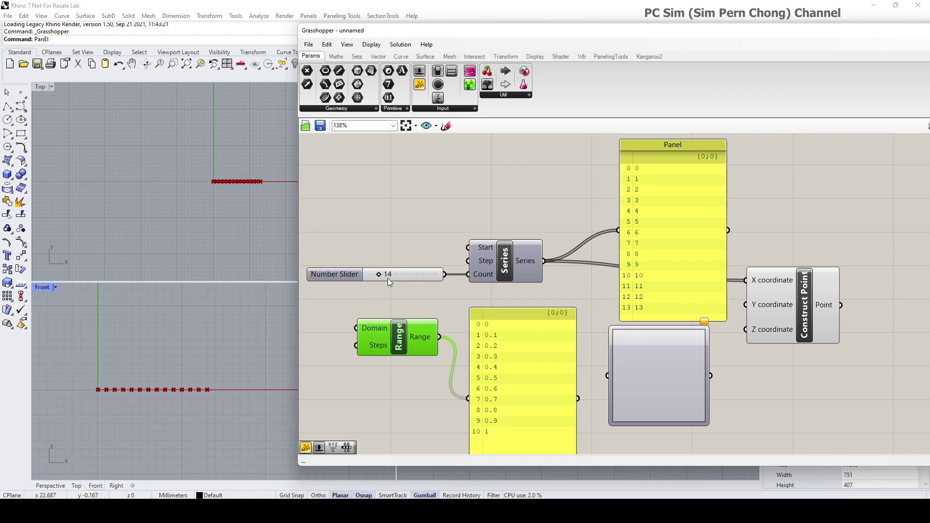
left_click_drag(388, 279, 369, 278)
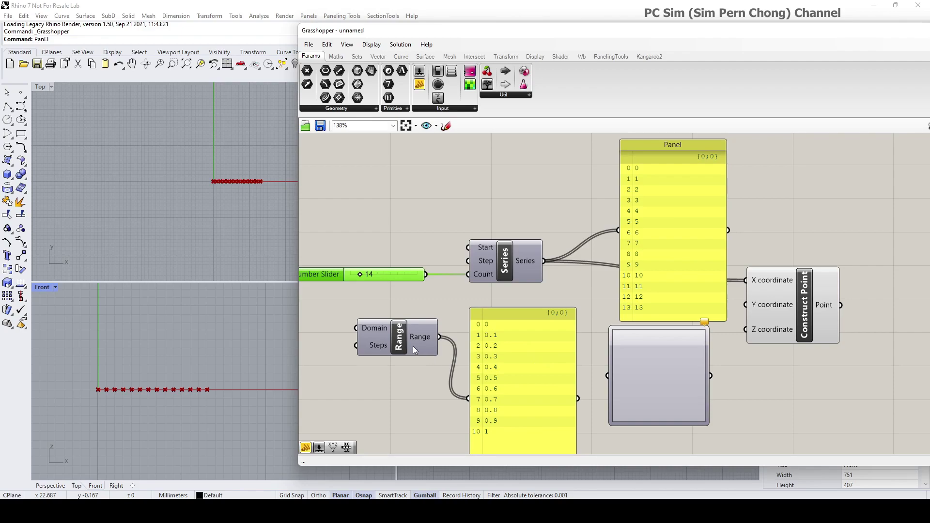
left_click_drag(413, 346, 420, 344)
left_click_drag(426, 275, 363, 344)
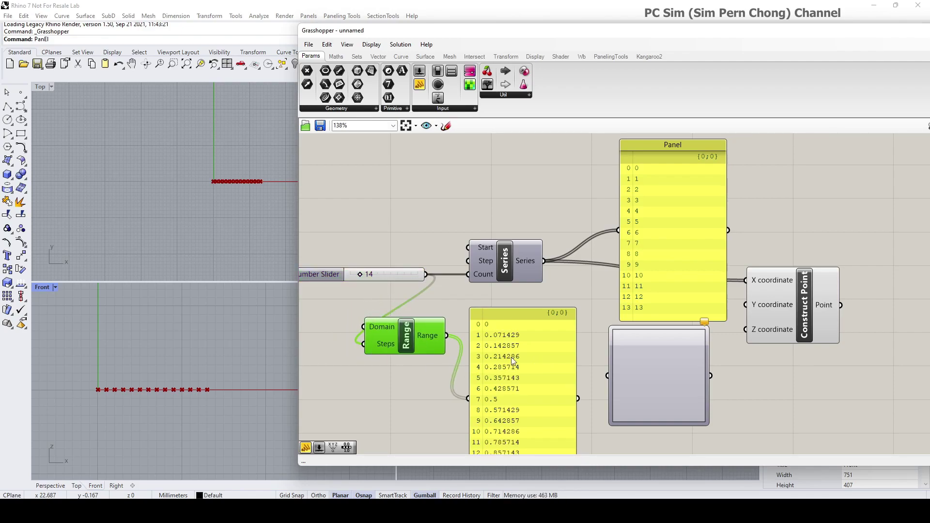
left_click_drag(540, 313, 546, 275)
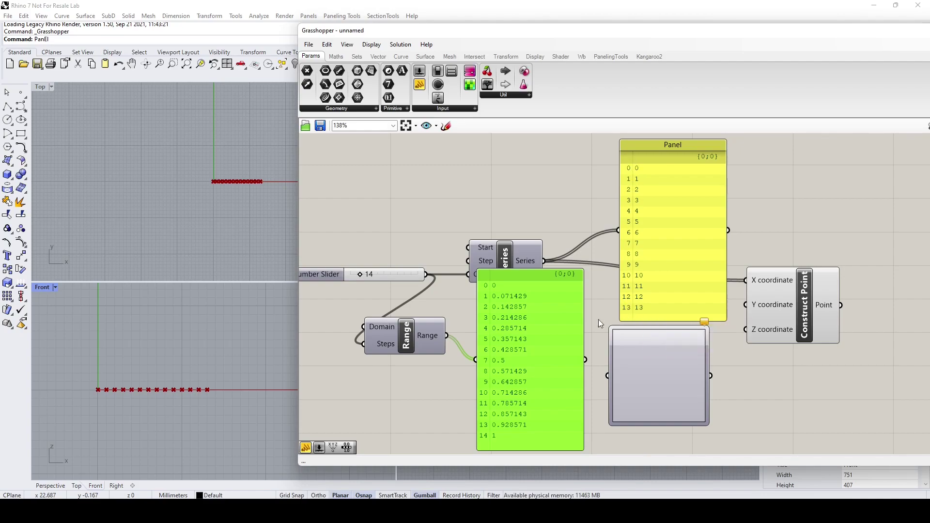
Rearrange the Series panel, Range panel, Range component and number slider to open a gap between the slider and the Range.
left_click_drag(677, 150, 738, 159)
left_click_drag(548, 284, 591, 267)
left_click_drag(429, 344, 464, 347)
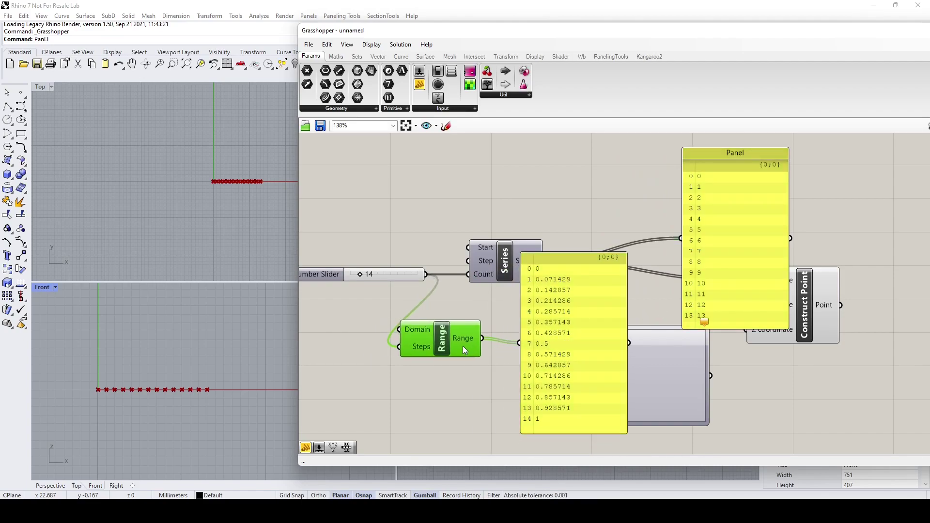
left_click_drag(403, 278, 333, 283)
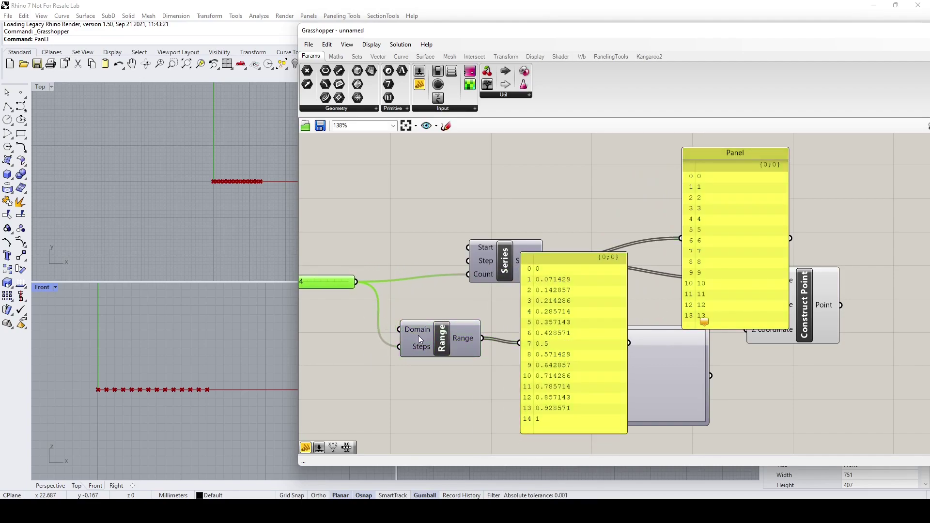
left_click_drag(418, 335, 452, 339)
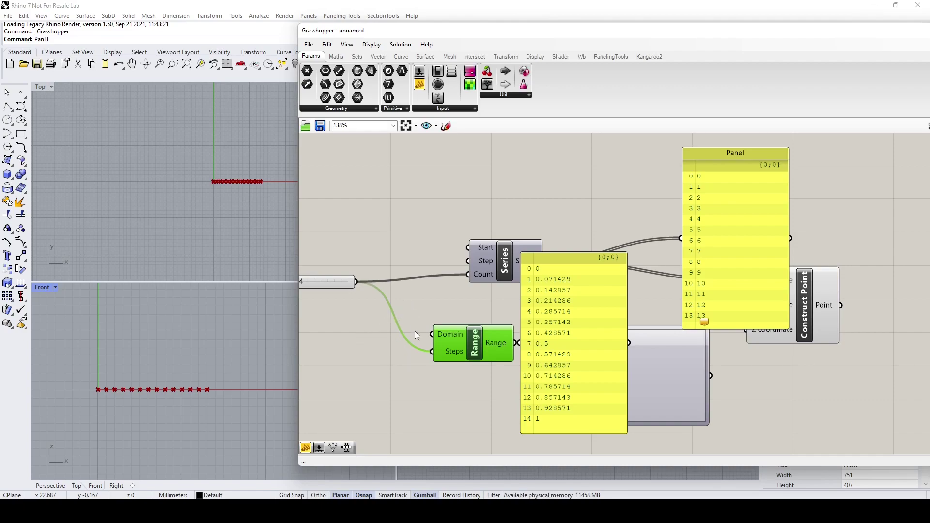
left_click_drag(340, 283, 360, 285)
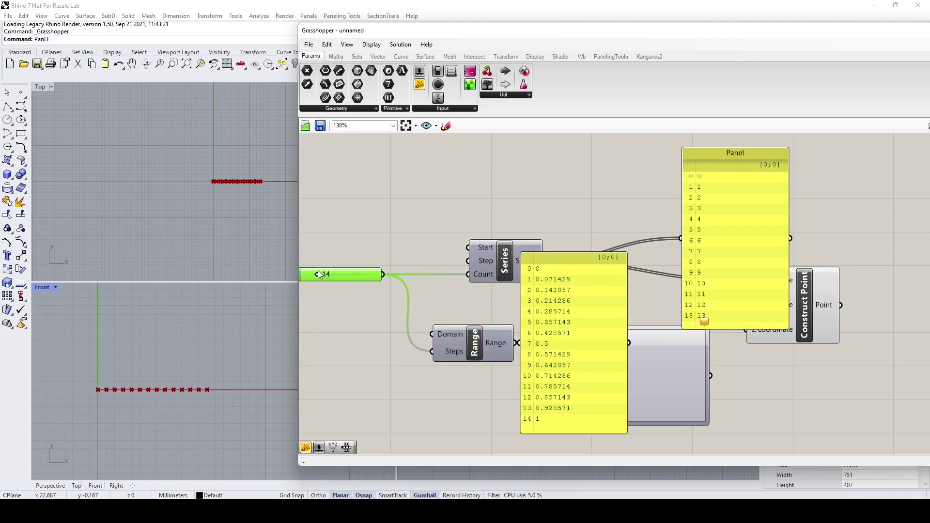
Add a Subtraction component between the number slider and the Range, and connect the slider to its A input.
left_click(342, 58)
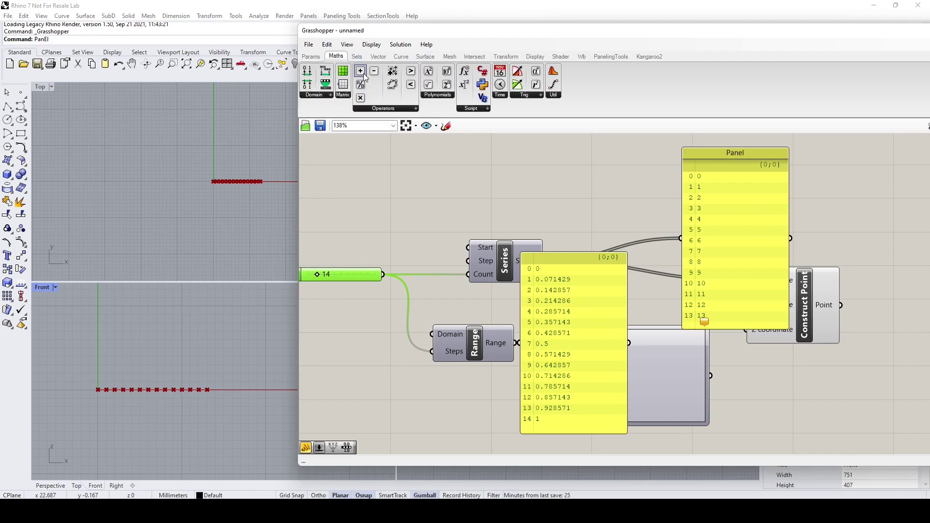
left_click_drag(373, 74, 384, 340)
left_click_drag(365, 280, 347, 316)
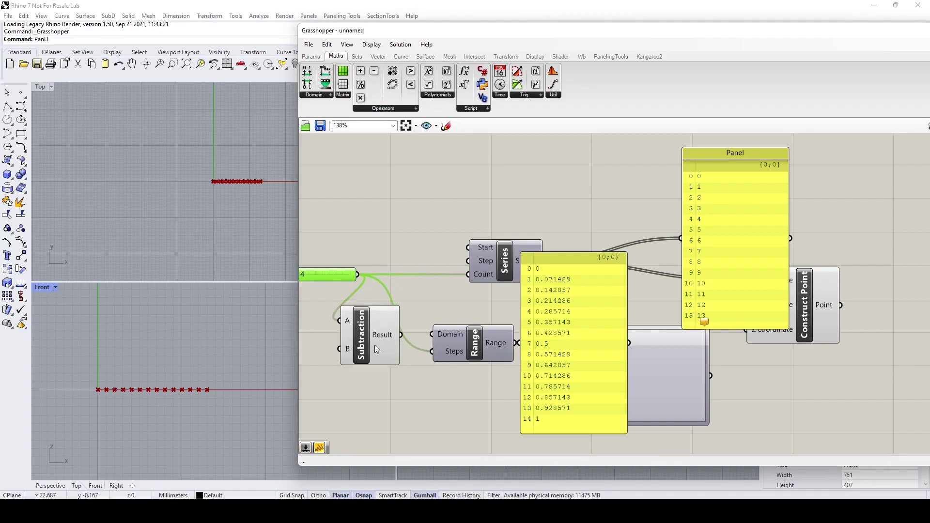
left_click_drag(374, 345, 387, 349)
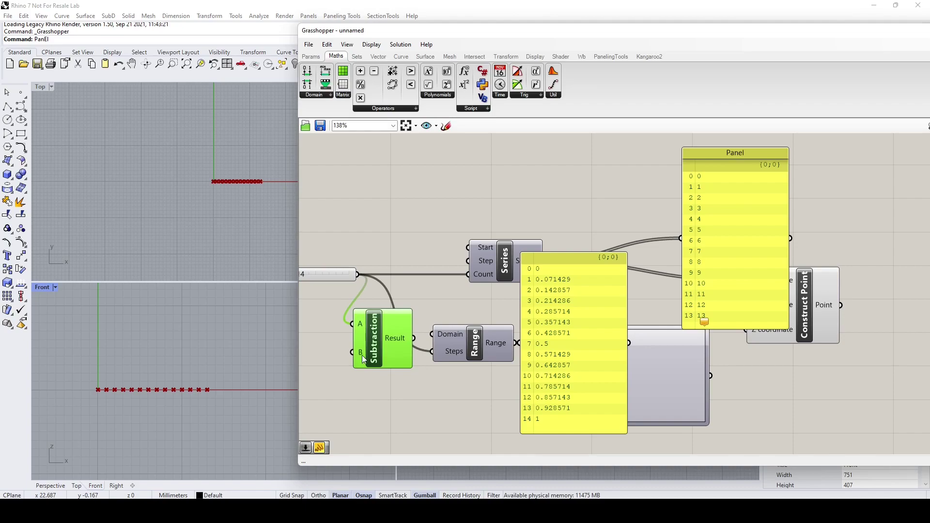
Add a Panel containing 1 beside the Subtraction component, widening the Grasshopper window to make room for it.
double_click(333, 355)
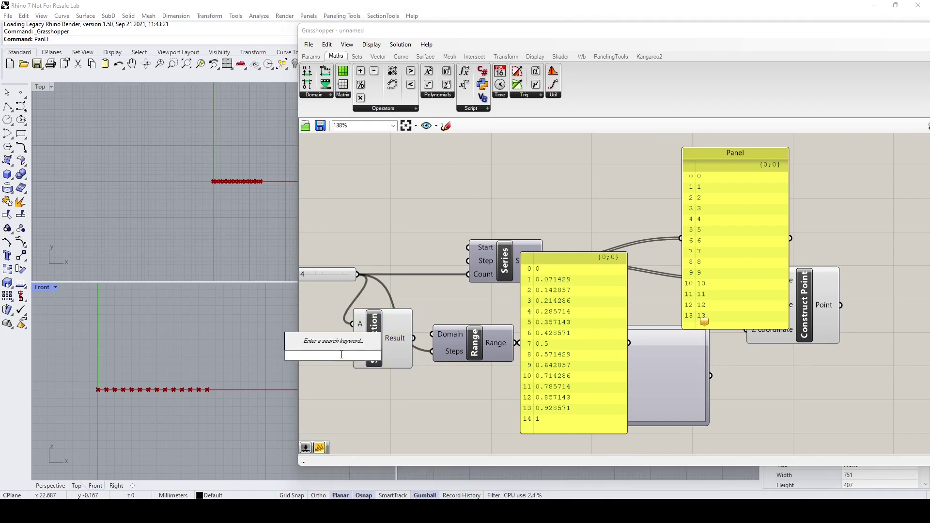
type("pa")
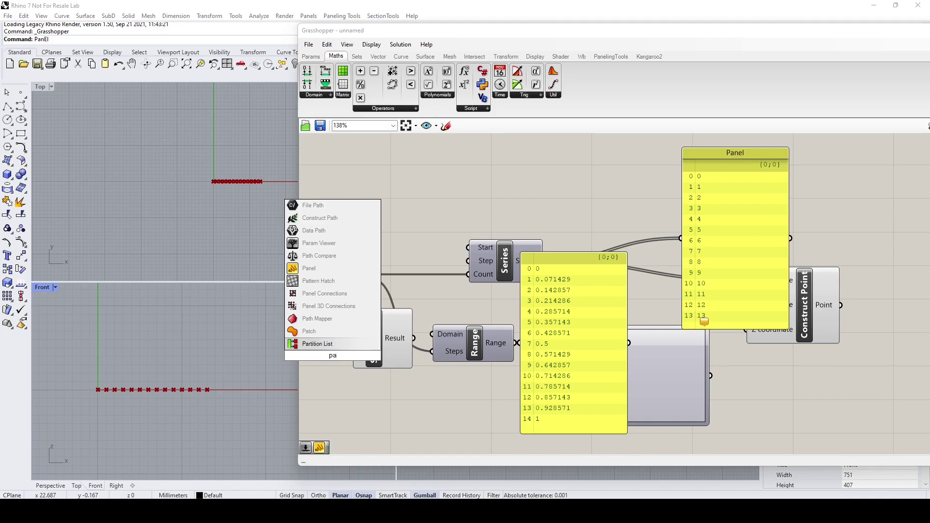
left_click(322, 270)
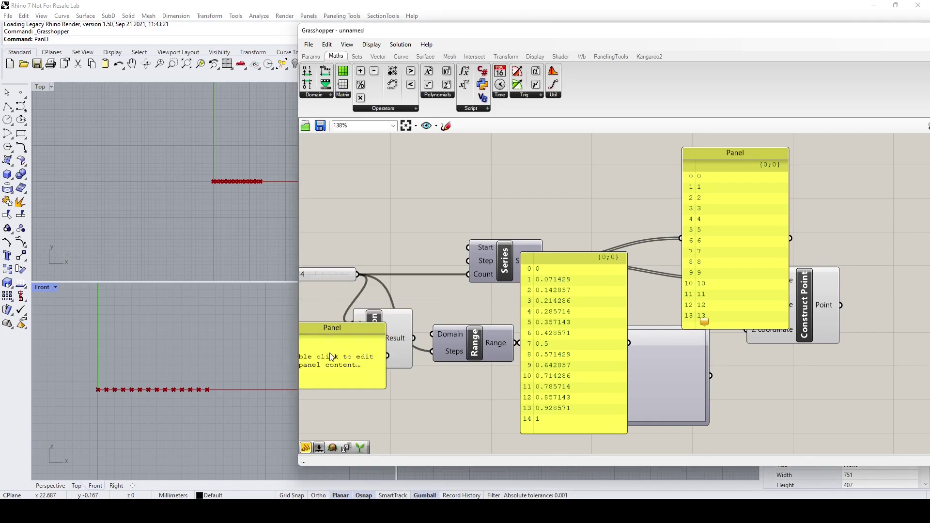
double_click(332, 367)
left_click_drag(298, 238, 165, 234)
left_click(340, 305)
right_click_drag(205, 328, 374, 342)
left_click_drag(374, 342, 299, 342)
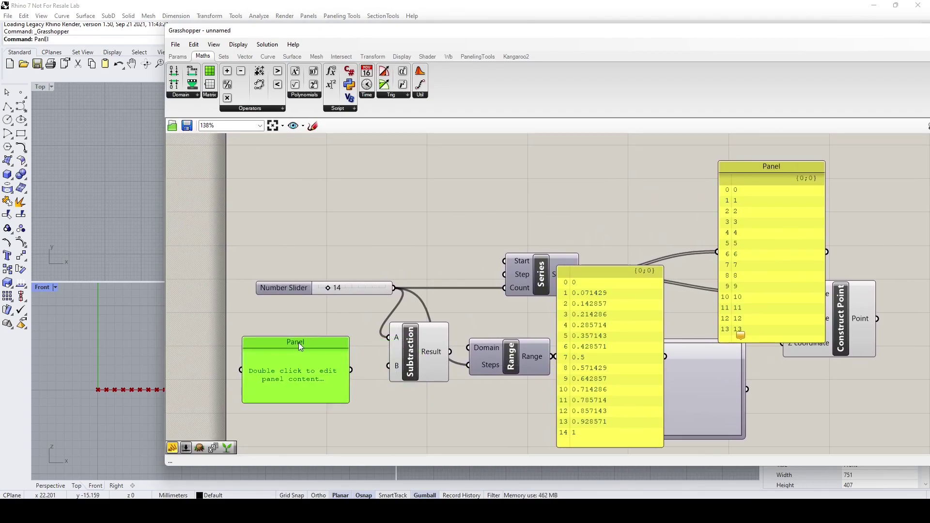
double_click(296, 370)
type("1")
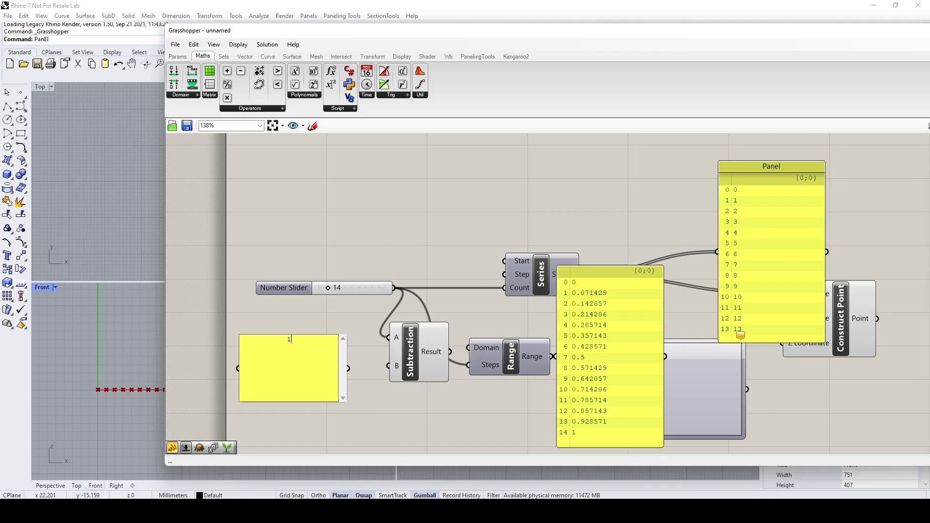
left_click(329, 319)
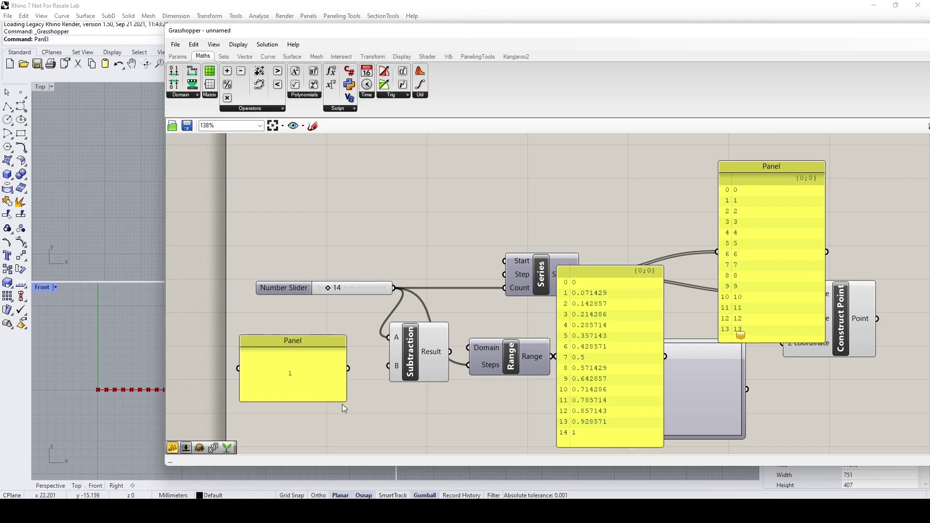
Connect the shortened panel to the Subtraction B input and the Subtraction Result to the Range Steps input.
left_click_drag(347, 369, 389, 367)
left_click_drag(328, 401, 329, 381)
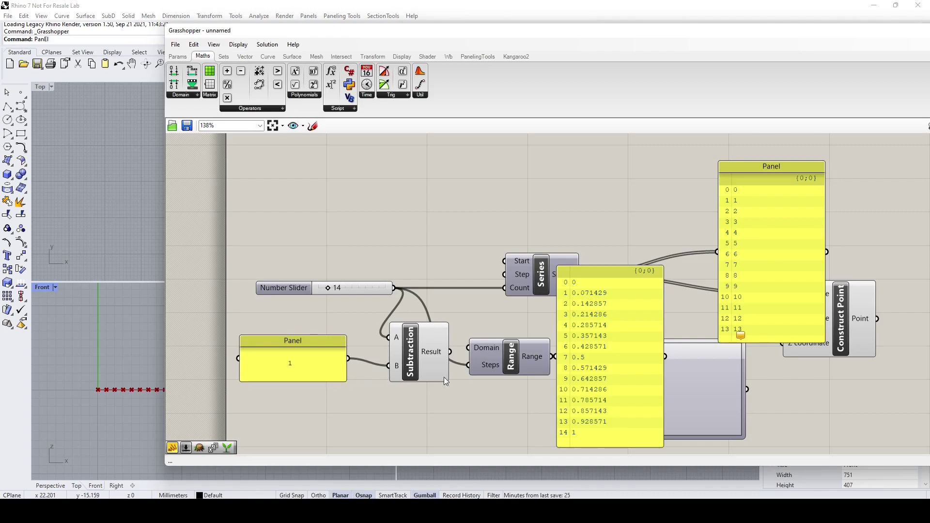
left_click_drag(427, 362, 478, 369)
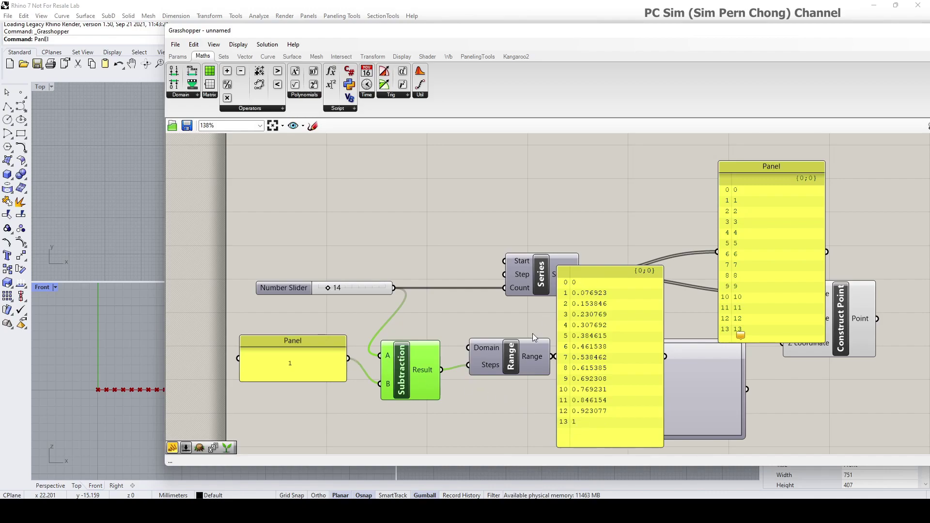
Test the Series and Range list lengths by setting the number slider to 5 and returning it to 14.
left_click_drag(536, 280, 510, 267)
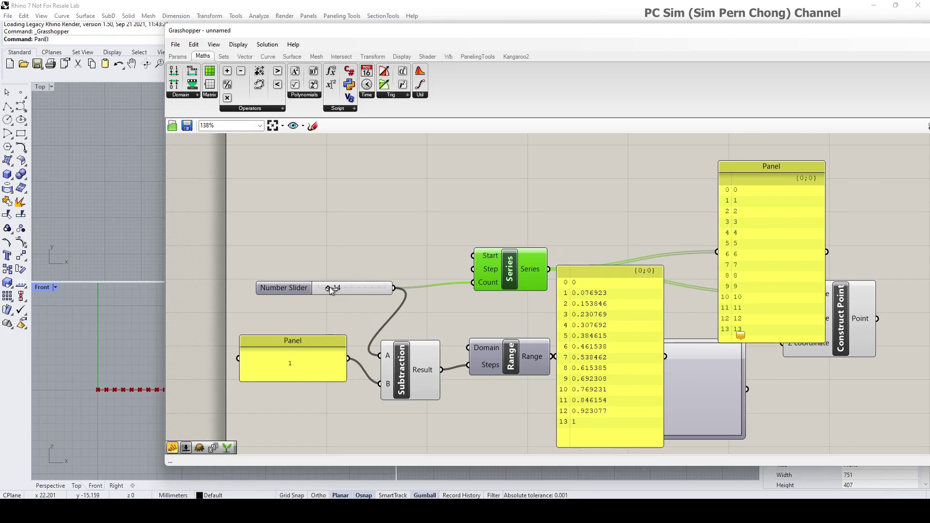
left_click_drag(331, 290, 324, 292)
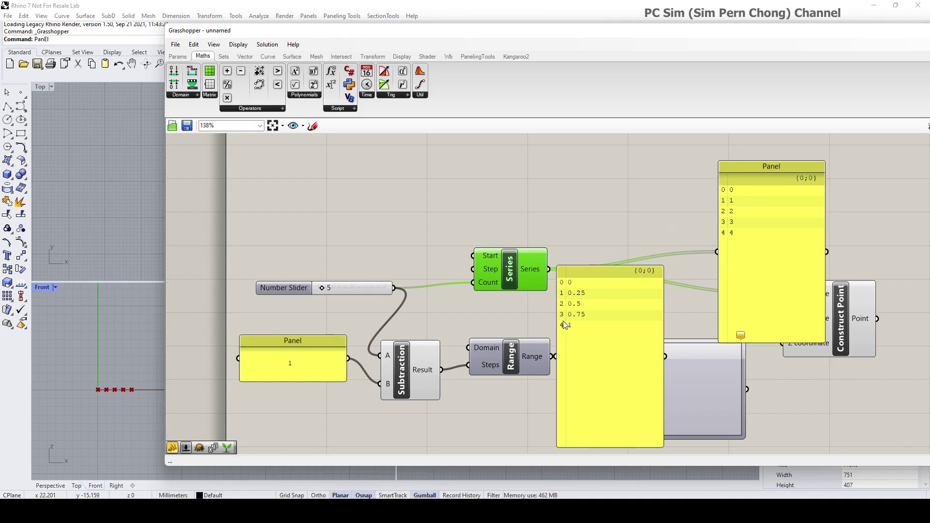
left_click_drag(323, 288, 328, 290)
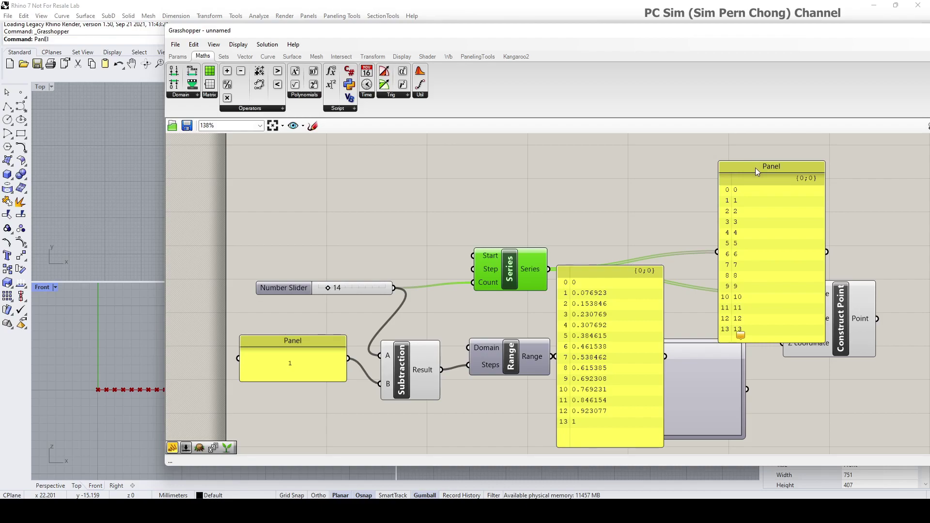
Spread out the Series and Range components with their panels, and move the Graph Mapper clear of the Range panel.
left_click_drag(756, 168, 786, 175)
left_click_drag(511, 272, 501, 258)
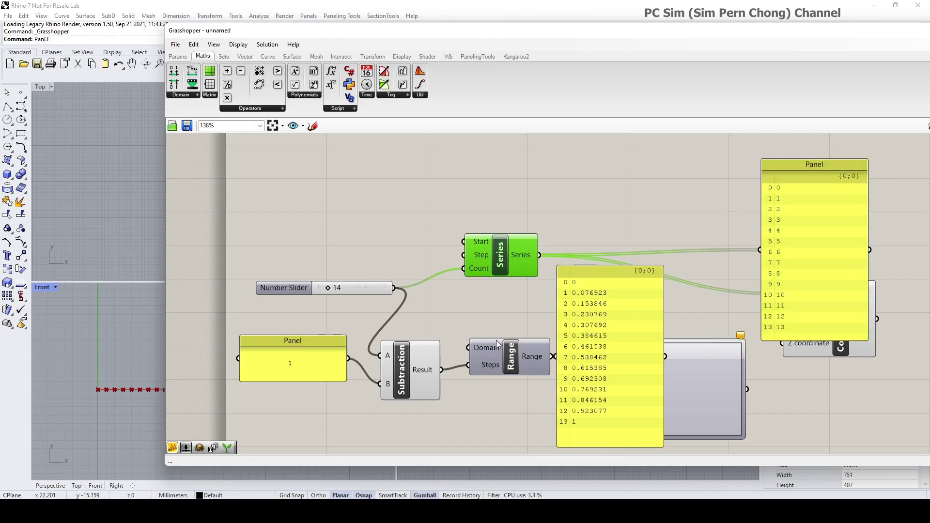
left_click_drag(499, 364, 488, 352)
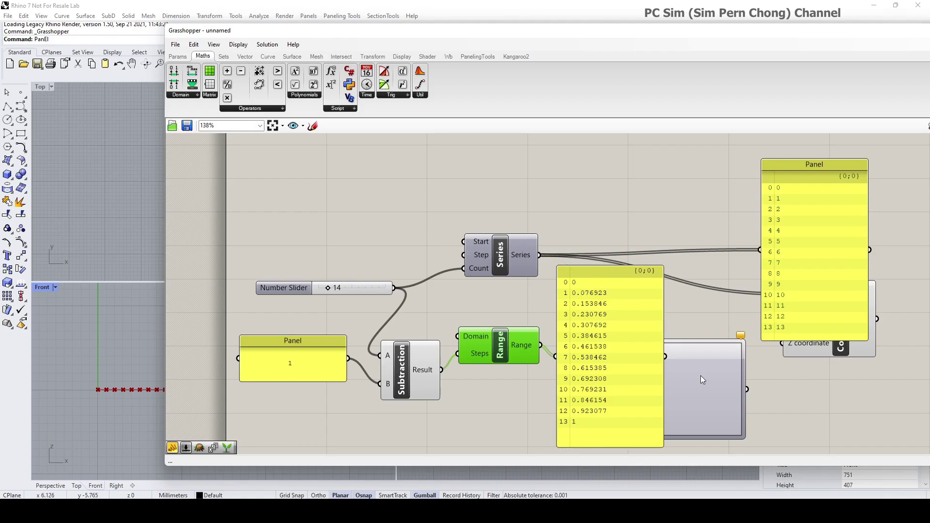
left_click_drag(702, 380, 749, 379)
mouse_move(609, 361)
left_mouse_down()
mouse_move(617, 377)
mouse_move(612, 360)
left_mouse_up()
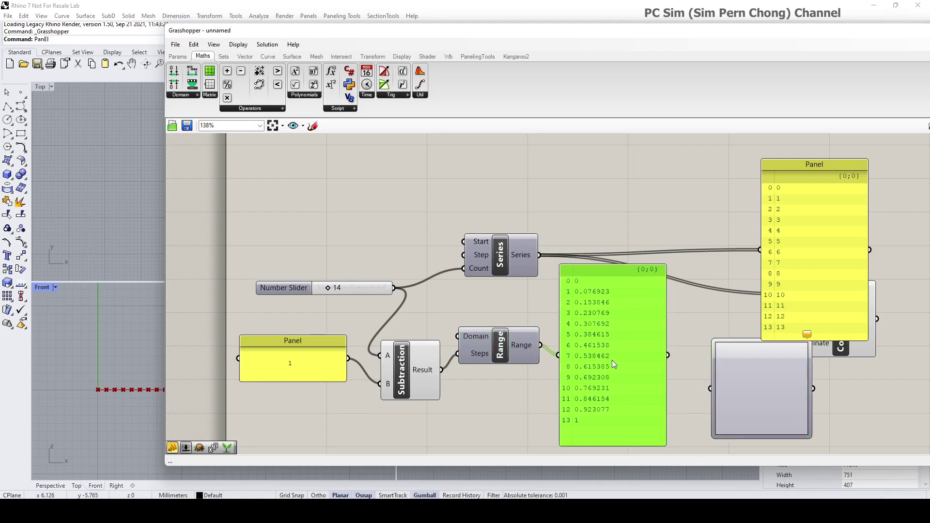
Connect the Range panel output to the Graph Mapper input and place the Graph Mapper closer to the panel.
left_click_drag(511, 347, 502, 351)
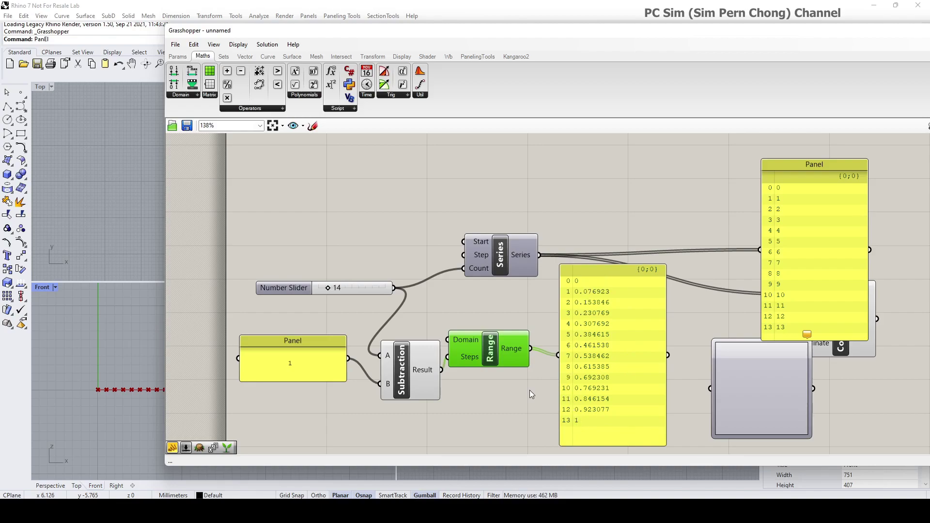
left_click_drag(500, 361, 509, 361)
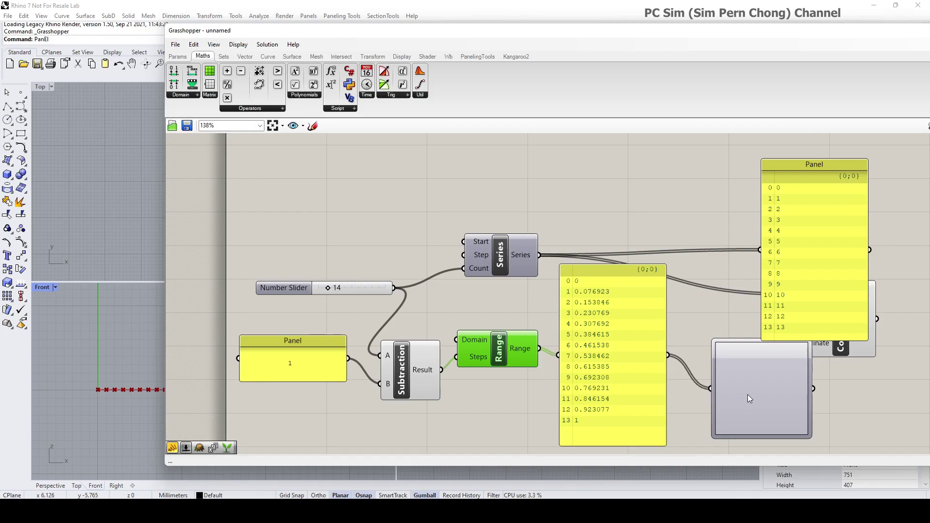
left_click_drag(748, 395, 724, 394)
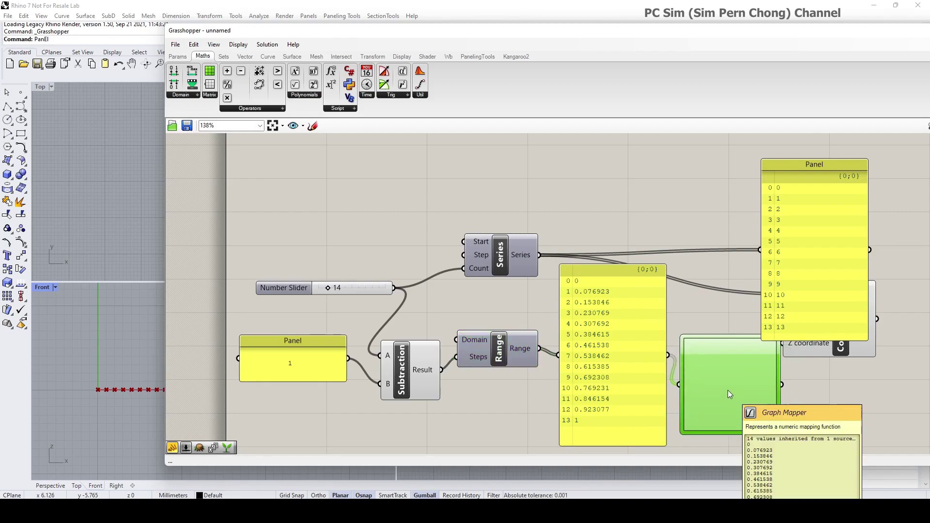
Set the Graph Mapper's graph type to Gaussian.
right_click(730, 395)
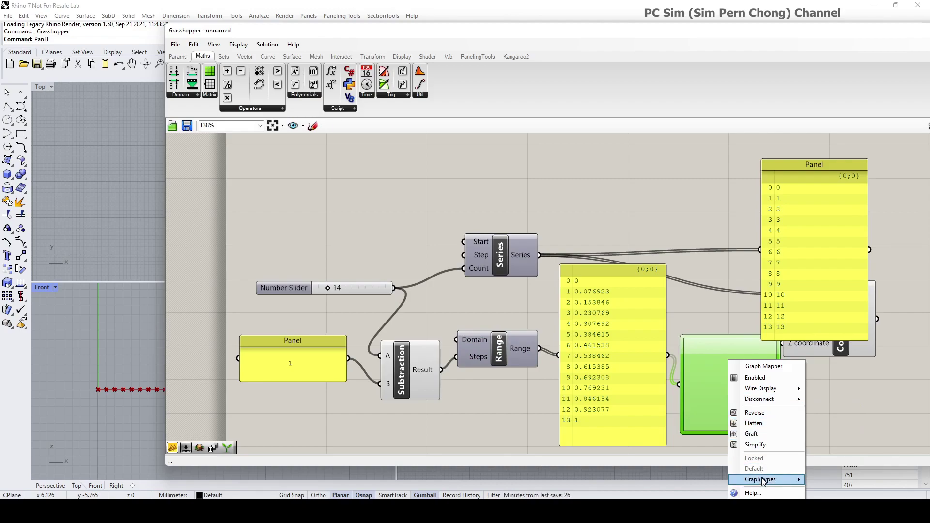
mouse_move(763, 481)
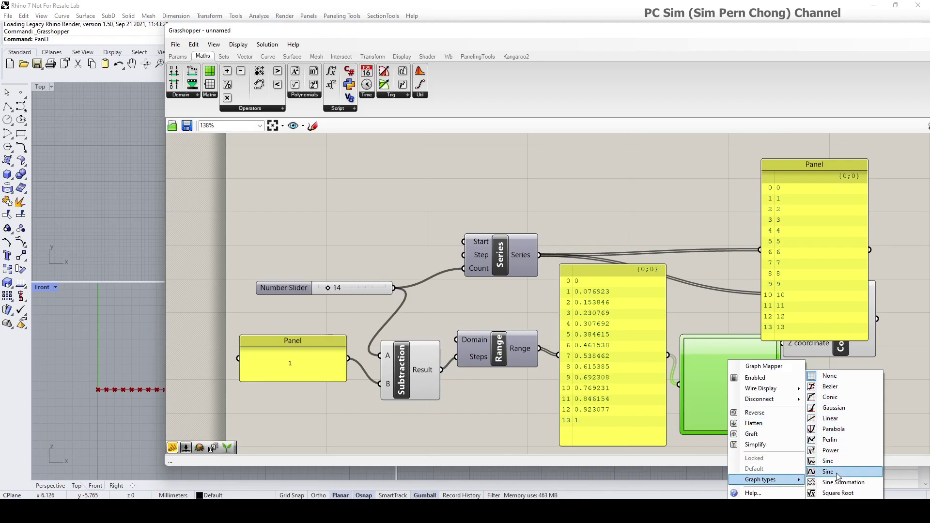
left_click(834, 410)
Move Construct Point beyond the Series panel and reposition both list panels and the Graph Mapper so none of them overlap.
right_click_drag(722, 386, 617, 372)
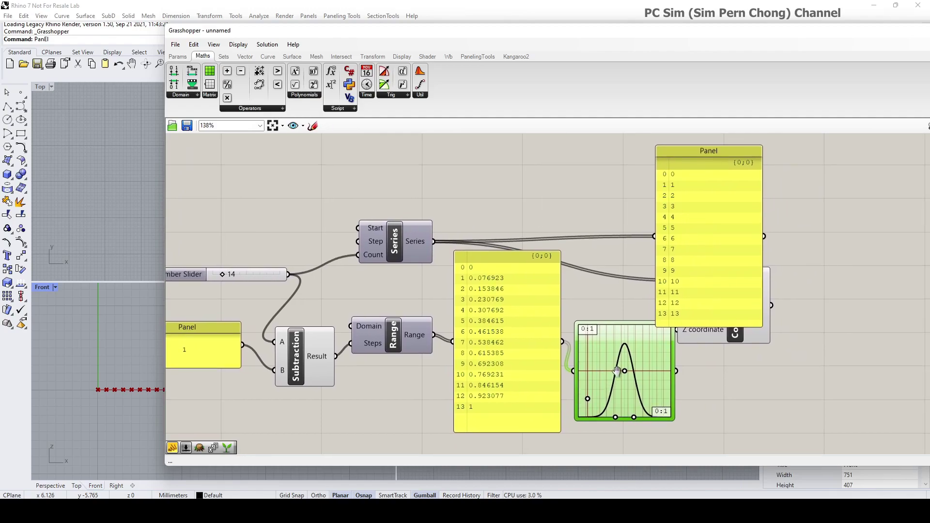
left_click_drag(758, 336, 879, 316)
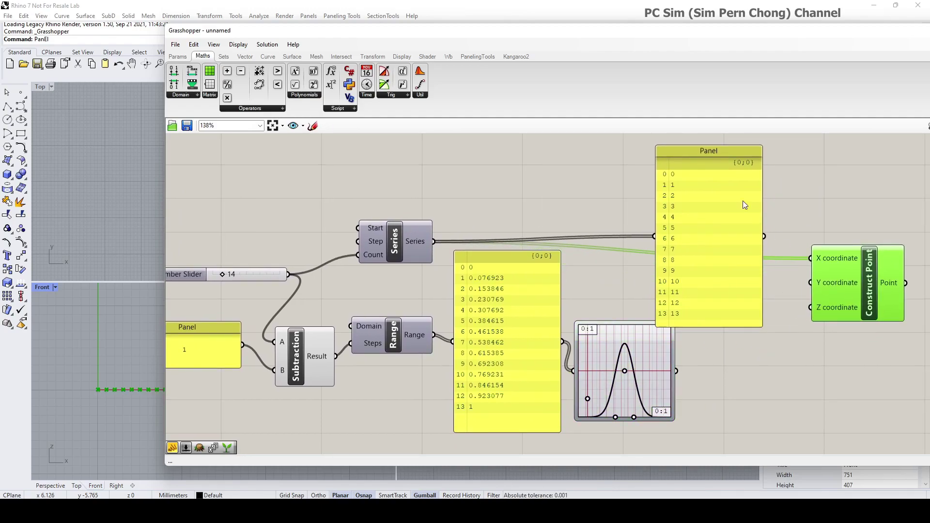
left_click_drag(705, 154, 721, 143)
left_click(643, 365)
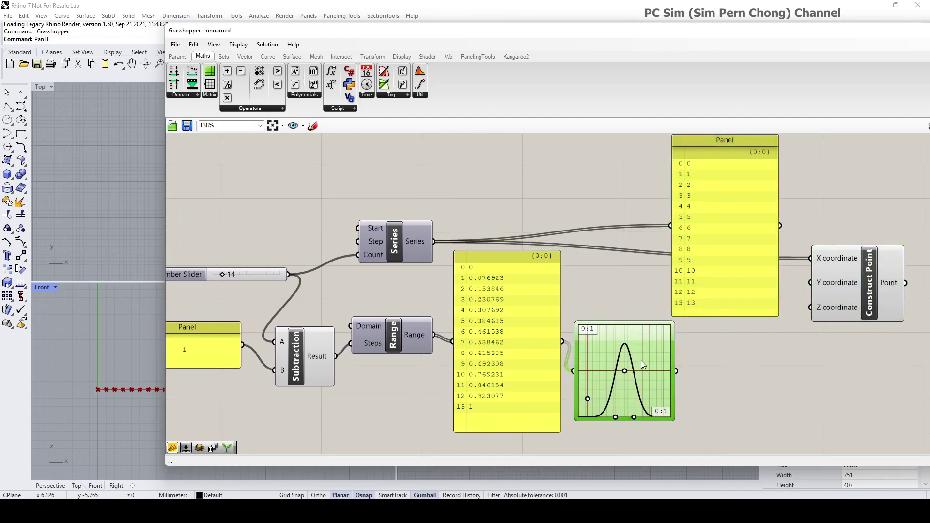
left_click_drag(643, 364, 681, 367)
left_click_drag(510, 264, 524, 275)
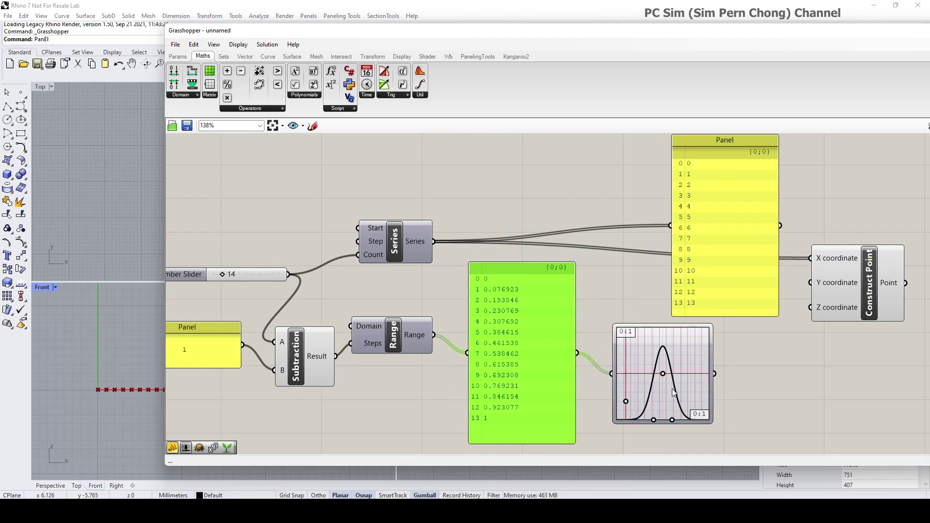
Add an empty Panel beside the Graph Mapper's output, shifting Construct Point slightly farther away.
mouse_move(680, 385)
right_click_drag(660, 381, 565, 360)
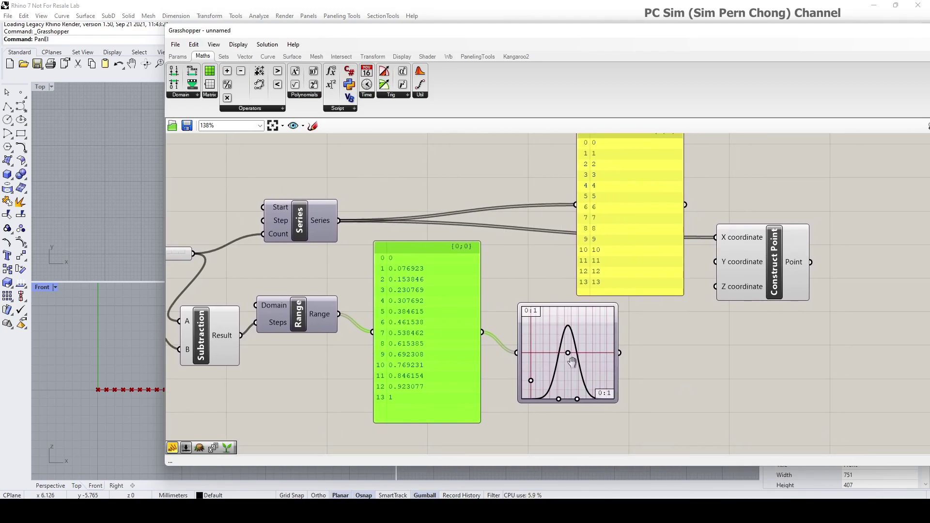
left_click_drag(743, 272, 759, 272)
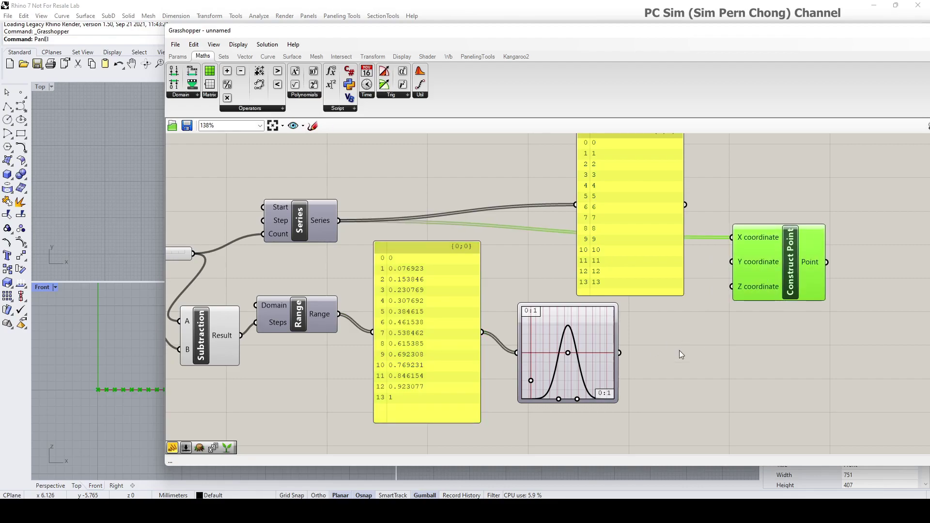
double_click(720, 383)
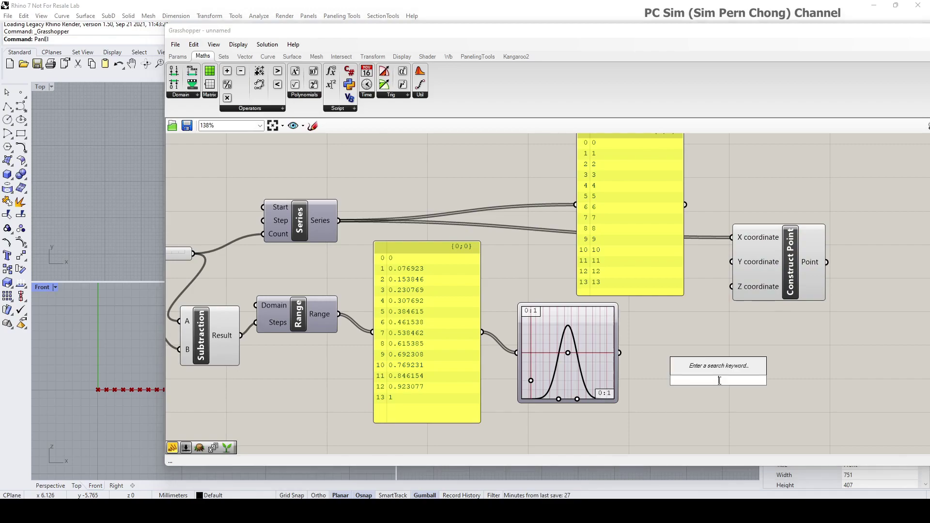
type("panel")
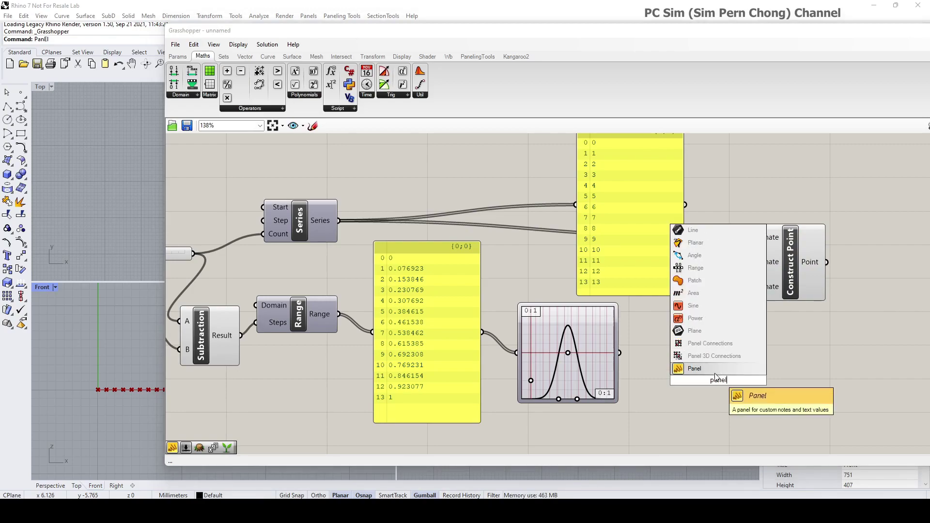
key("Return")
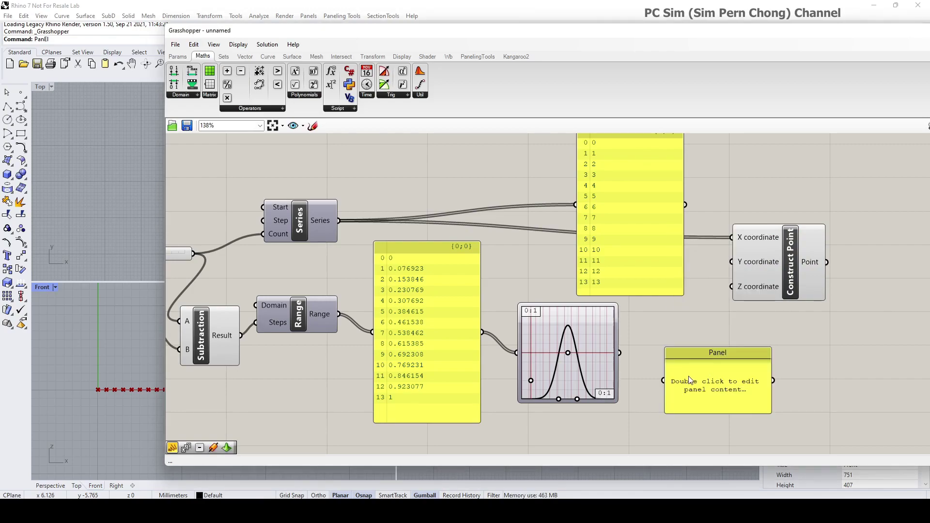
Connect the Graph Mapper output to the empty Panel, enlarge that Panel, and move it and Construct Point farther from the Graph Mapper.
left_click_drag(620, 350, 663, 381)
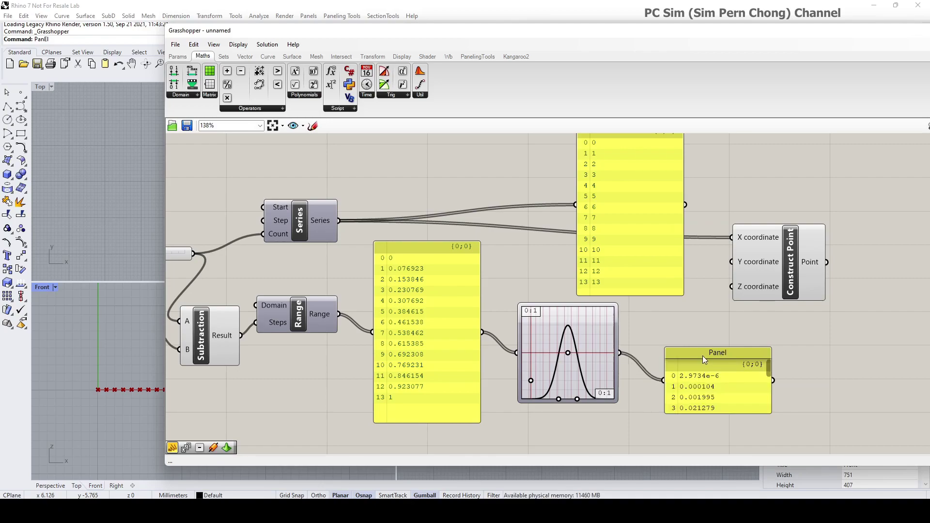
left_click_drag(702, 354, 692, 306)
left_click_drag(723, 366, 723, 438)
left_click_drag(708, 306, 734, 305)
left_click_drag(767, 258, 831, 215)
left_click_drag(735, 307, 833, 299)
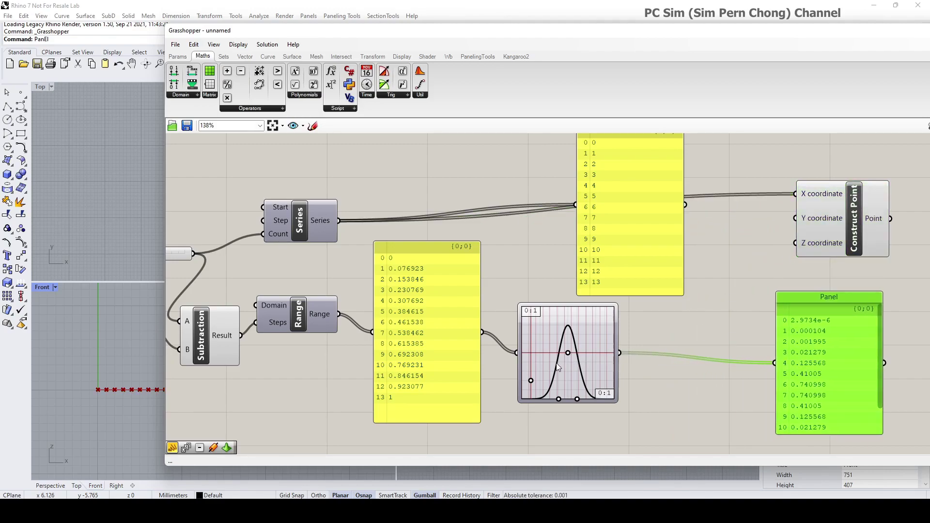
Examine the Gaussian curve and its X and Y domains in the Graph Mapper's Graph Editor alongside the neighbouring list panels.
double_click(574, 365)
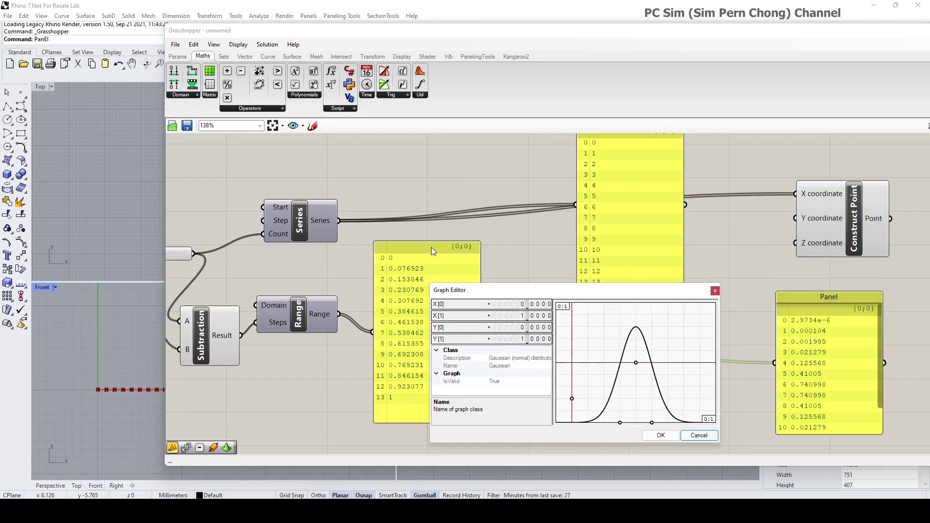
left_click_drag(590, 296, 643, 273)
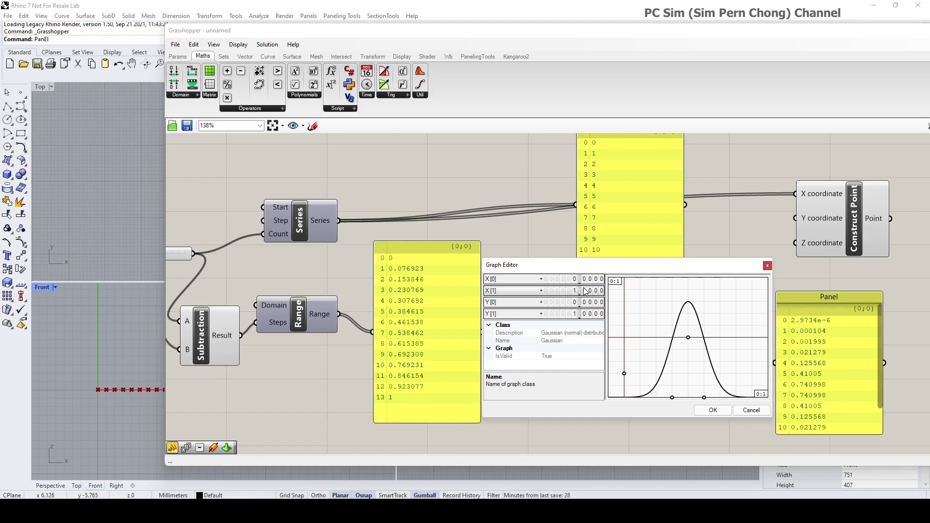
mouse_move(637, 268)
left_mouse_down()
mouse_move(634, 280)
mouse_move(641, 256)
left_mouse_up()
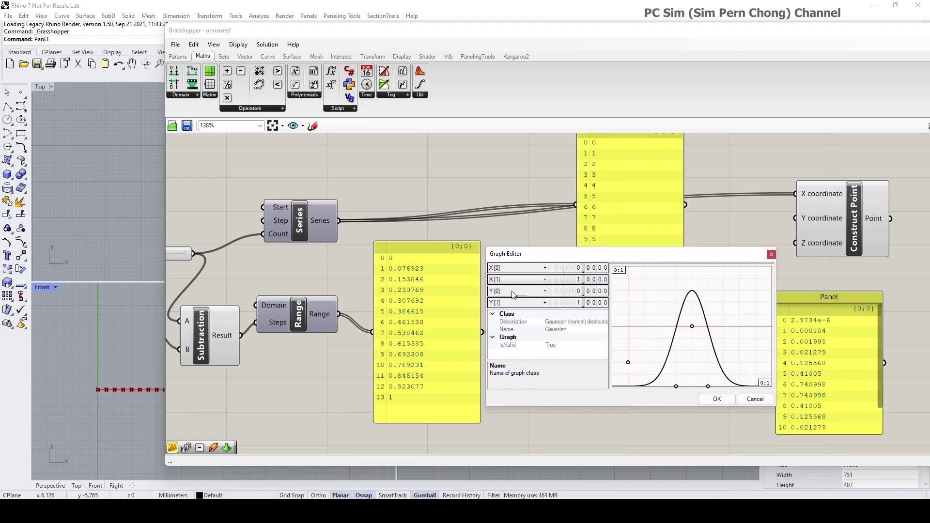
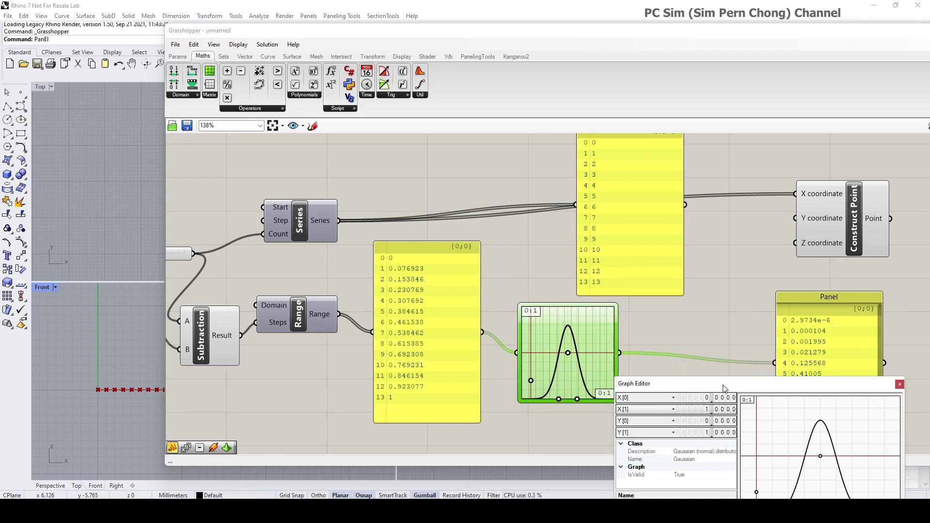
left_click_drag(724, 388, 590, 282)
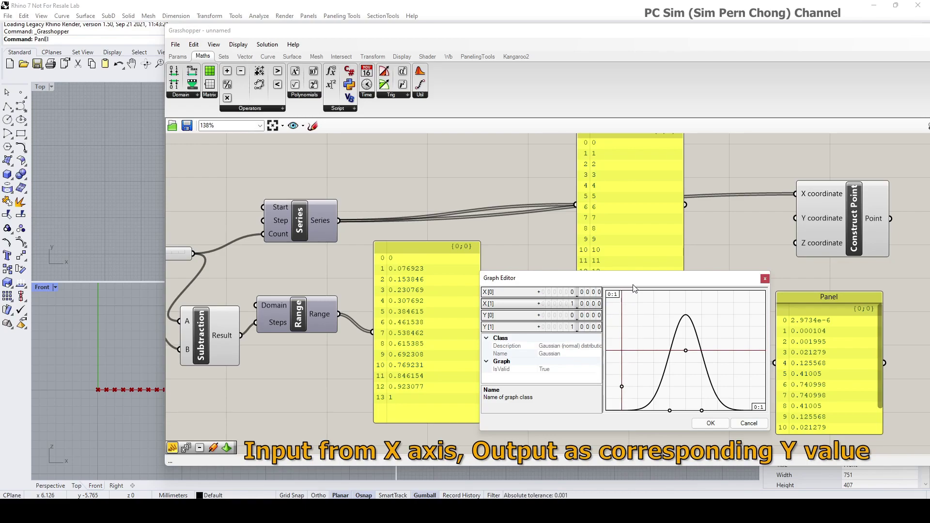
left_click_drag(639, 281, 643, 278)
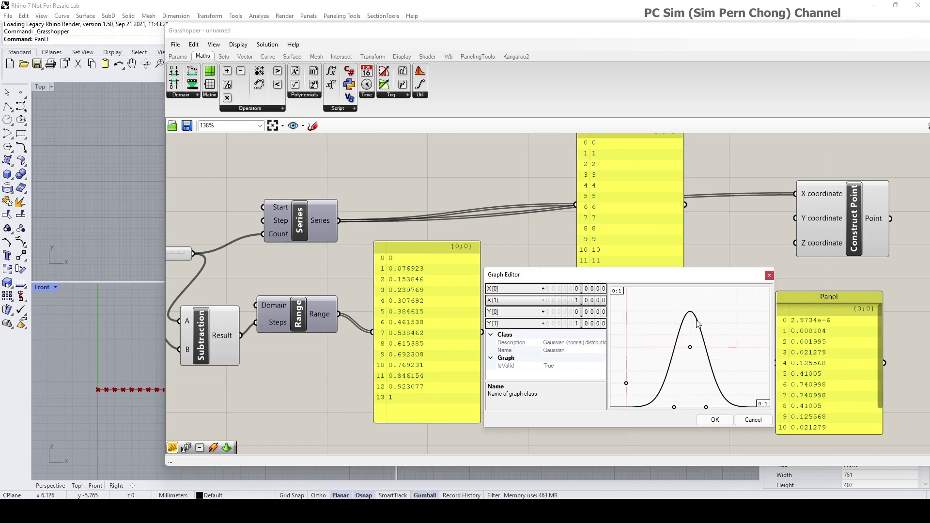
left_click(715, 421)
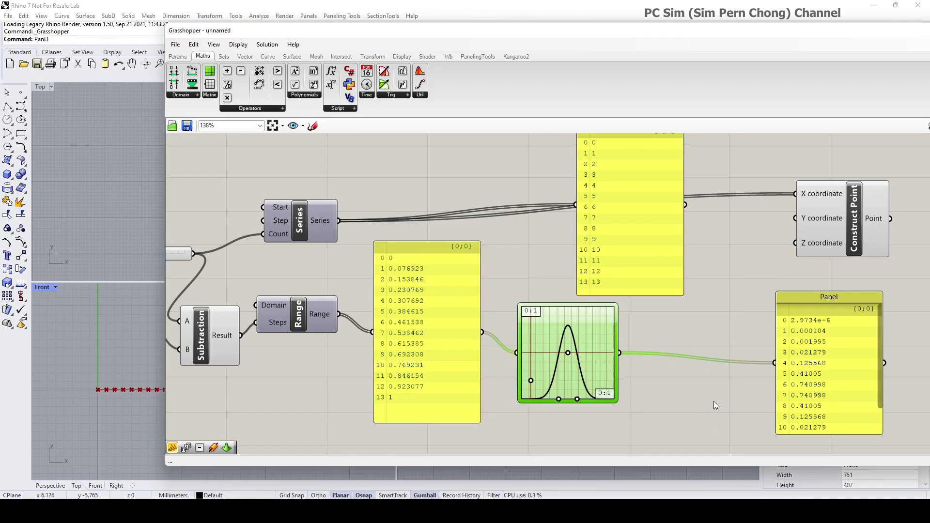
Connect the Graph Mapper output to Construct Point's Z coordinate and move the Grasshopper window aside to uncover the points in the Front view.
left_click_drag(798, 303, 804, 318)
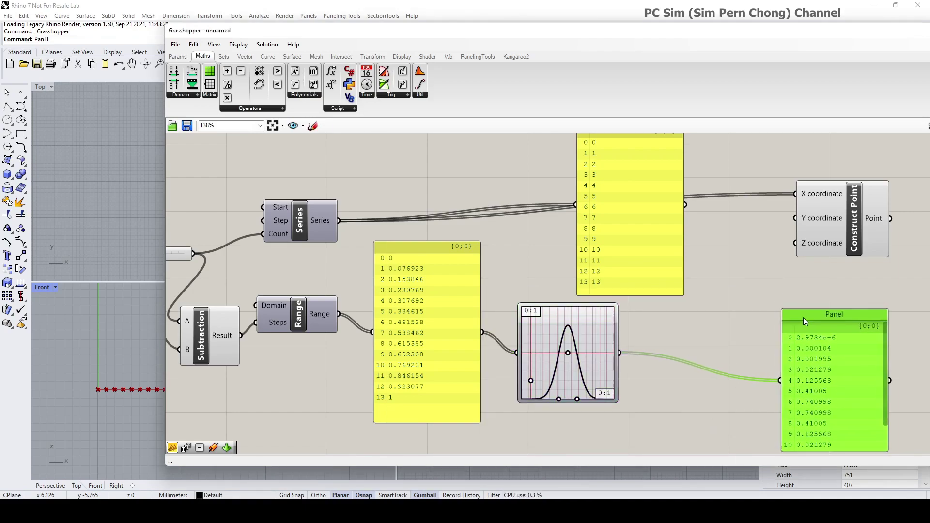
left_click_drag(620, 353, 795, 243)
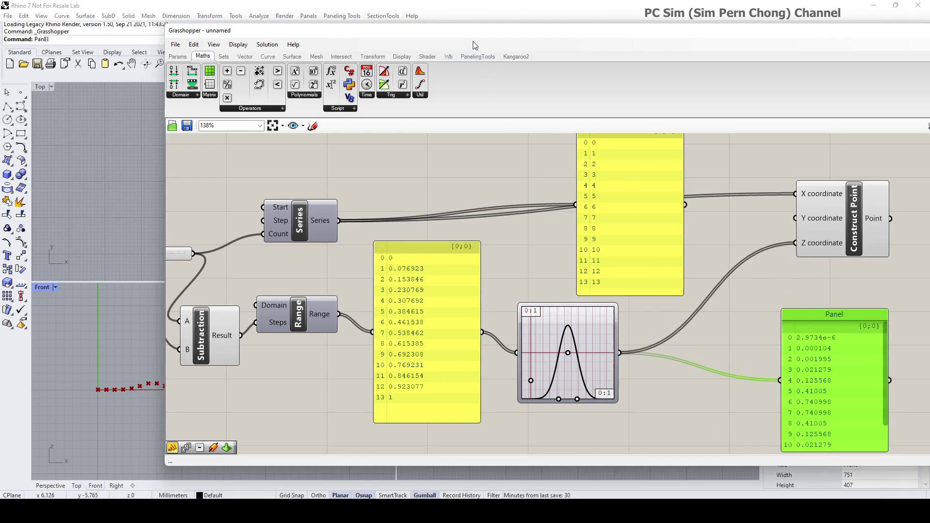
left_click_drag(474, 35, 640, 36)
right_click_drag(203, 387, 239, 386)
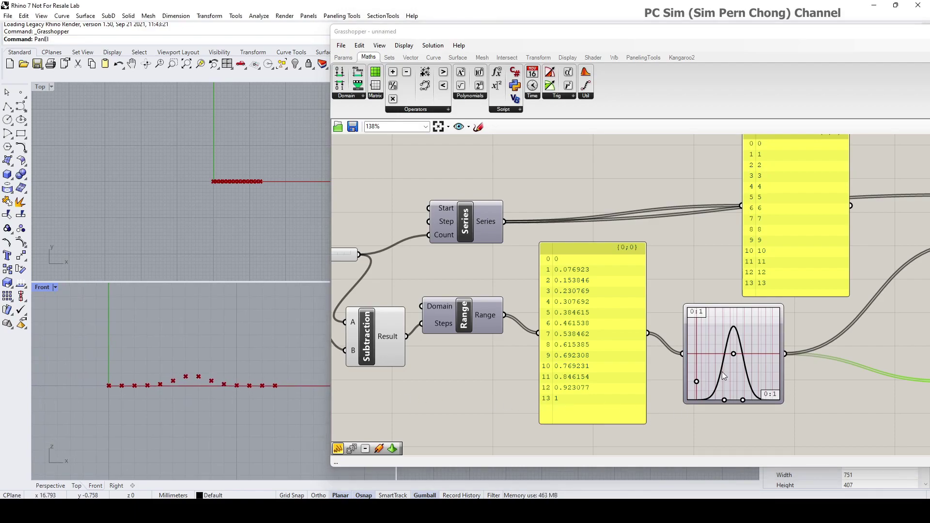
scroll(103, 393, "up", 2)
right_click_drag(107, 393, 66, 403)
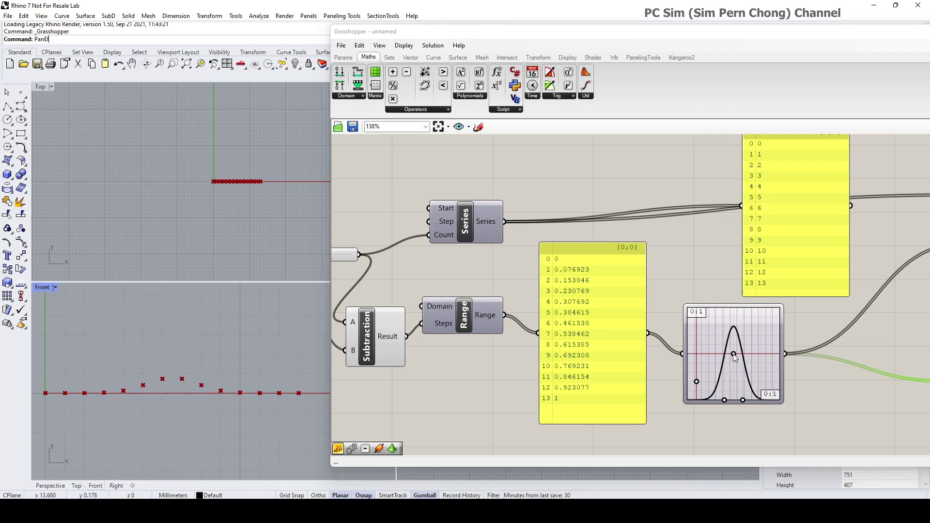
Shift the Gaussian peak slightly toward lower X values in the Graph Mapper and inspect the points in the Front view.
left_click_drag(733, 354, 731, 376)
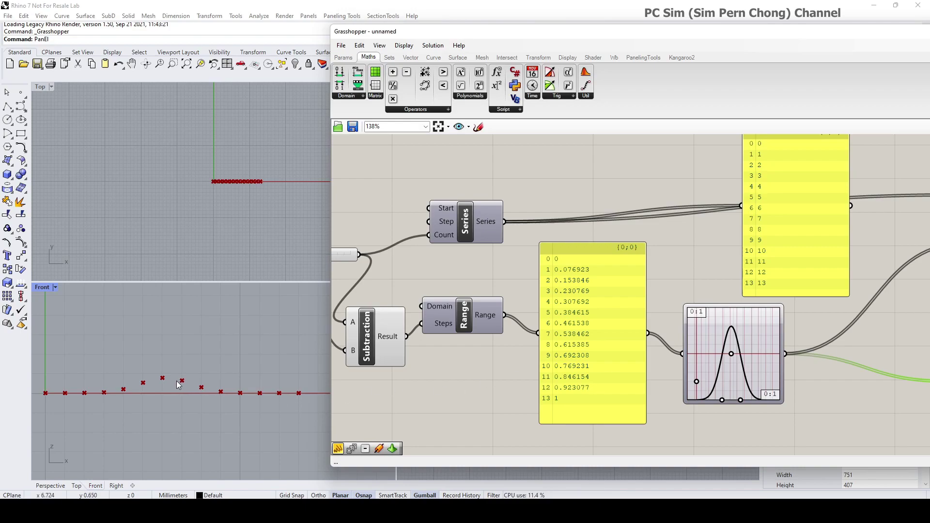
right_click_drag(158, 388, 165, 364)
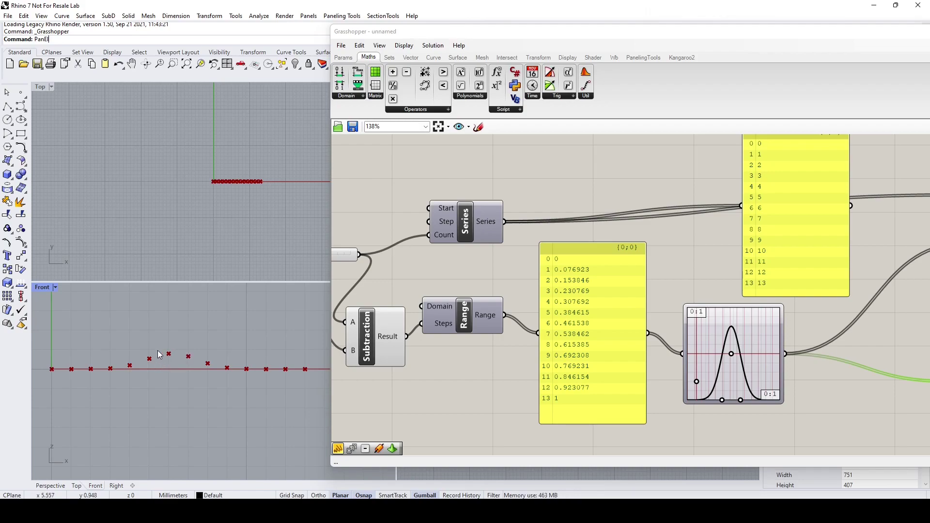
left_click(729, 366)
Move the Graph Mapper's output panel down beneath the Graph Mapper to clear space before Construct Point.
scroll(723, 366, "down", 3)
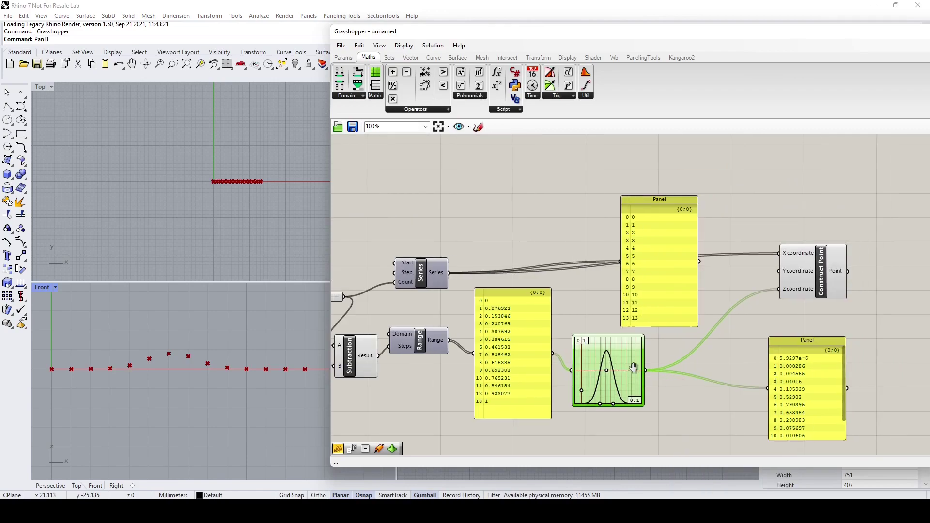
right_click_drag(634, 368, 560, 346)
left_click(800, 255)
left_click(730, 331)
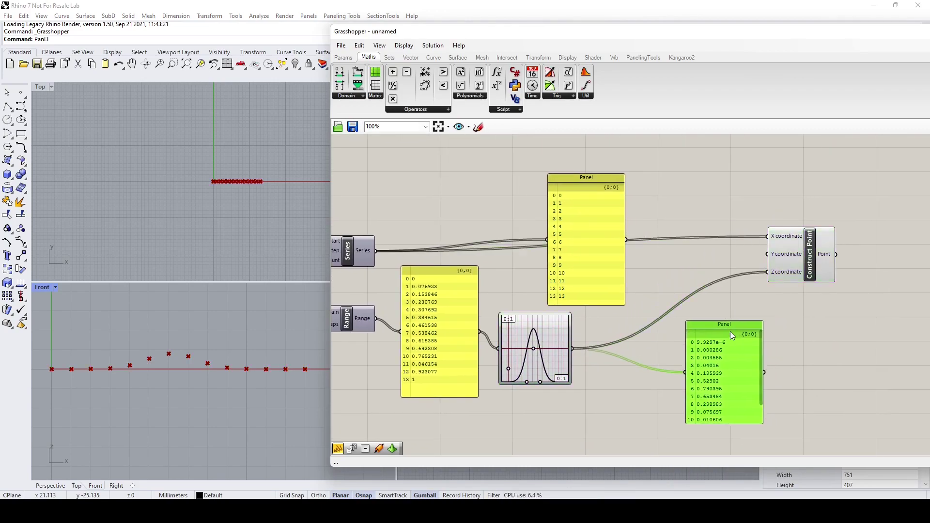
left_click_drag(731, 332, 627, 386)
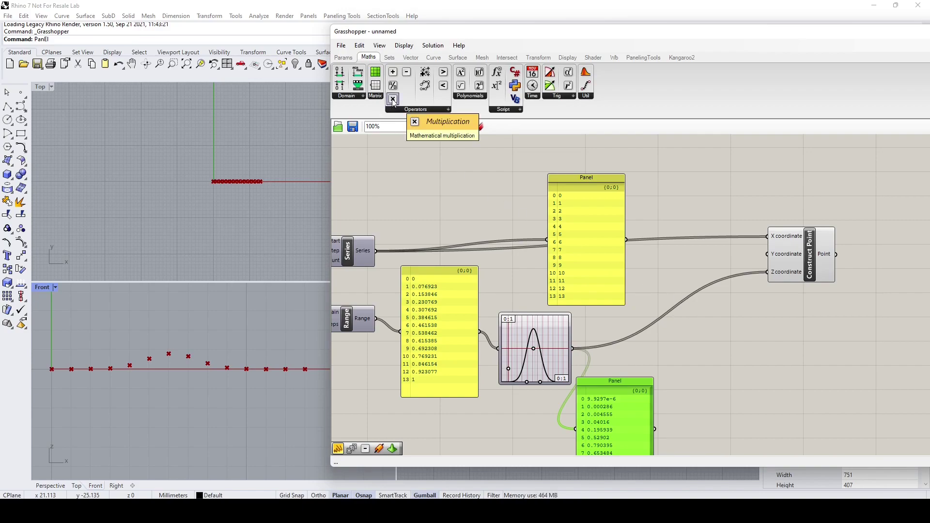
Insert a Multiplication component with the Graph Mapper output feeding A and its Result feeding Construct Point's Z coordinate.
left_click_drag(393, 100, 681, 297)
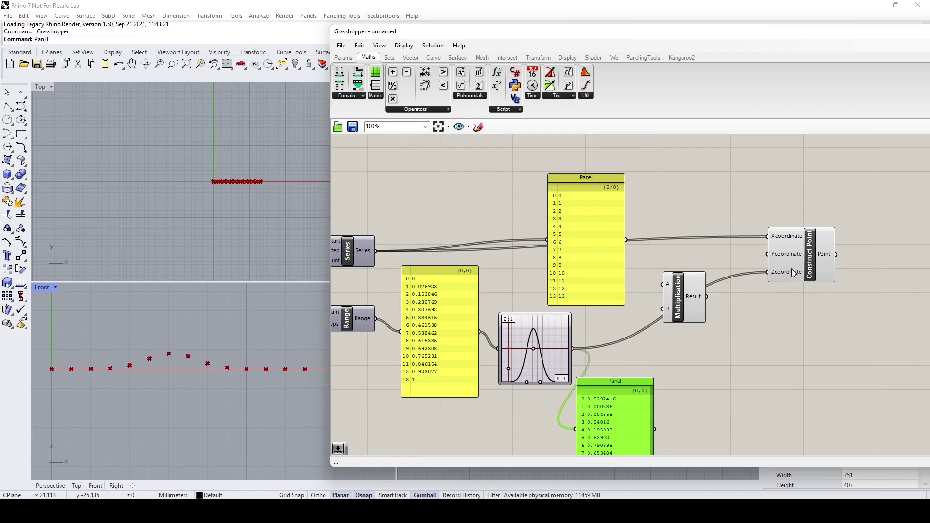
left_click_drag(792, 269, 829, 283)
left_click_drag(686, 307, 731, 339)
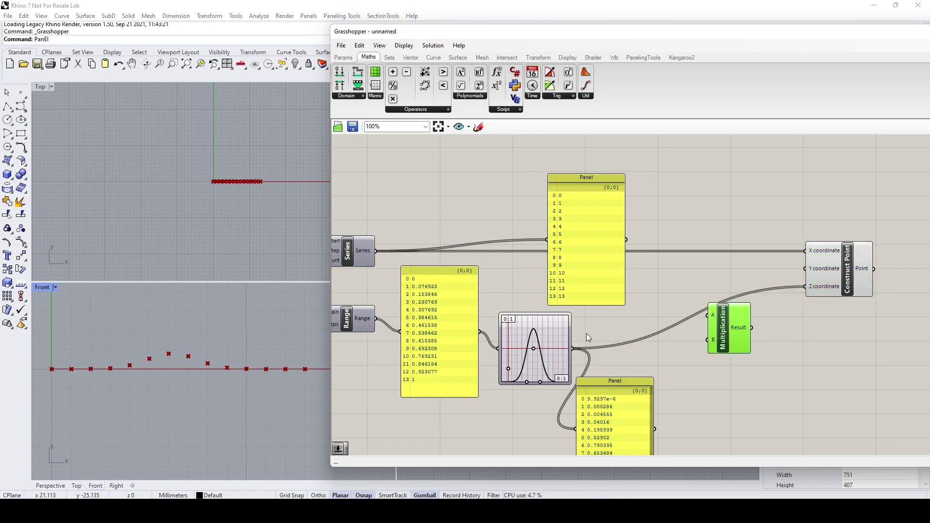
left_click_drag(573, 349, 805, 287)
left_click_drag(722, 324, 744, 316)
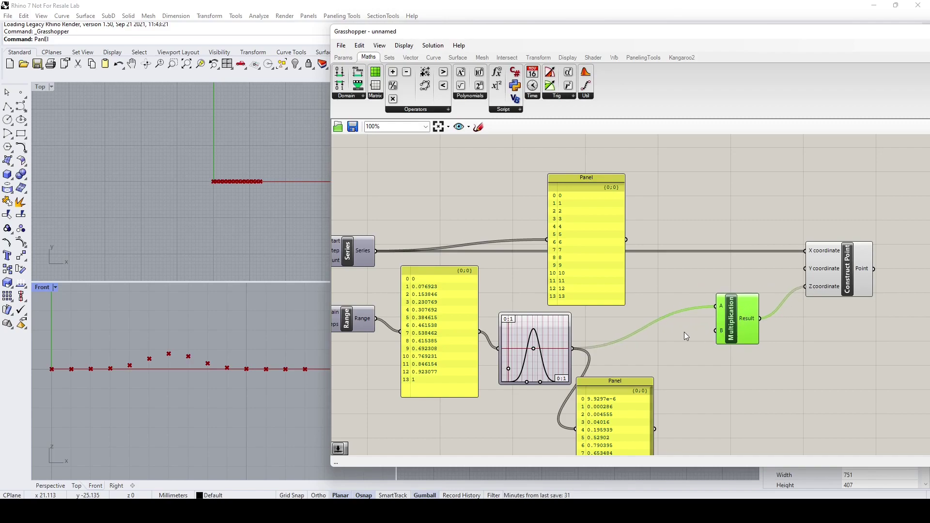
Add a Number Slider with the value 12 and connect it to Multiplication input B.
left_click(646, 337)
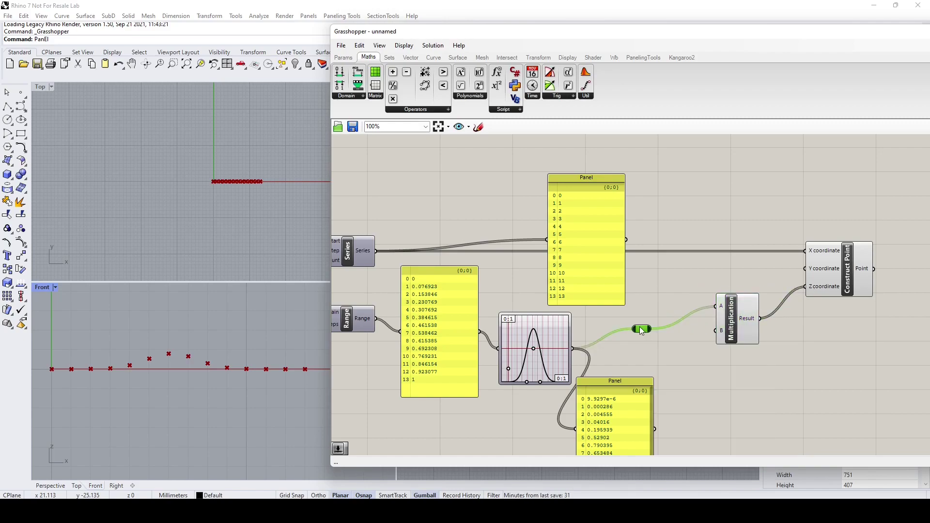
double_click(659, 342)
type("12")
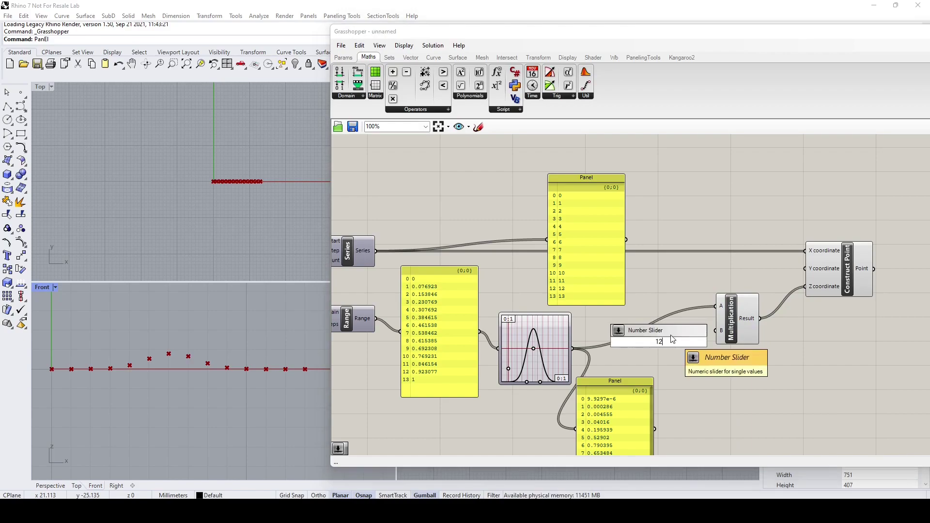
key("Return")
left_click_drag(689, 342, 716, 331)
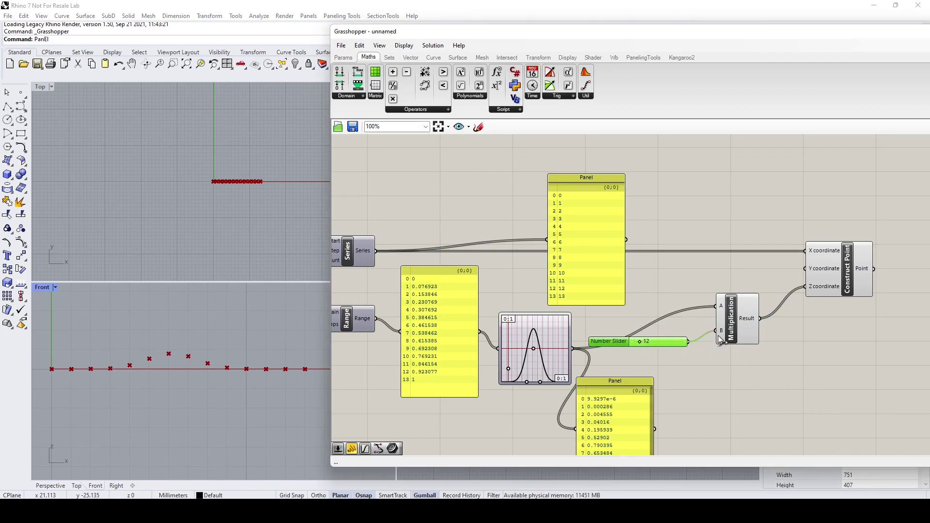
Set the multiplier slider to 3 while checking the point heights in the Front view.
scroll(238, 368, "down", 2)
scroll(236, 388, "down", 2)
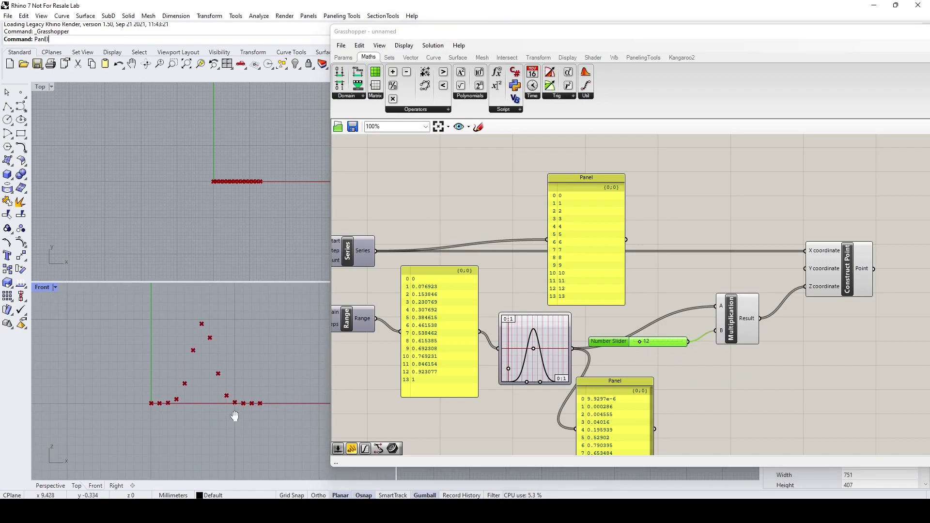
left_click_drag(641, 341, 635, 342)
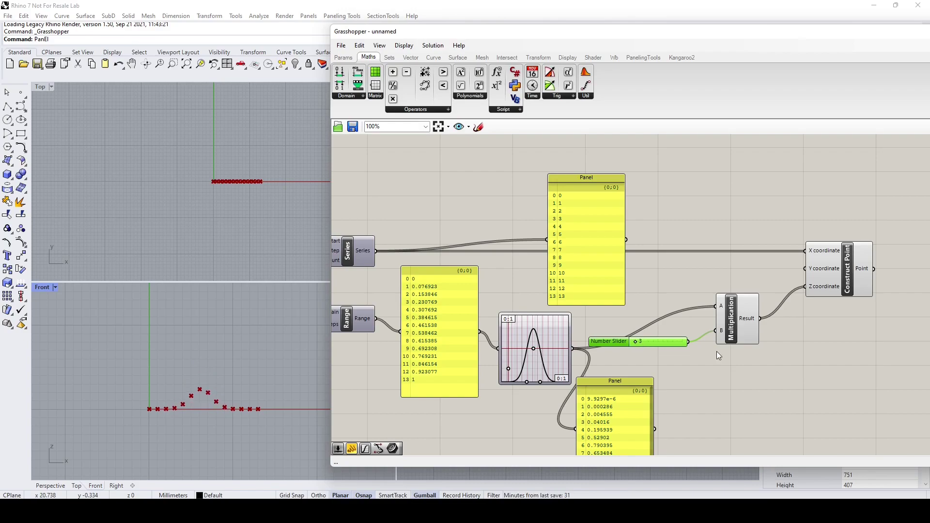
Spread out Multiplication, its slider and Construct Point, and move the Graph Mapper's output panel below the slider to free space around the Graph Mapper.
left_click_drag(742, 333, 750, 332)
left_click_drag(653, 341, 670, 338)
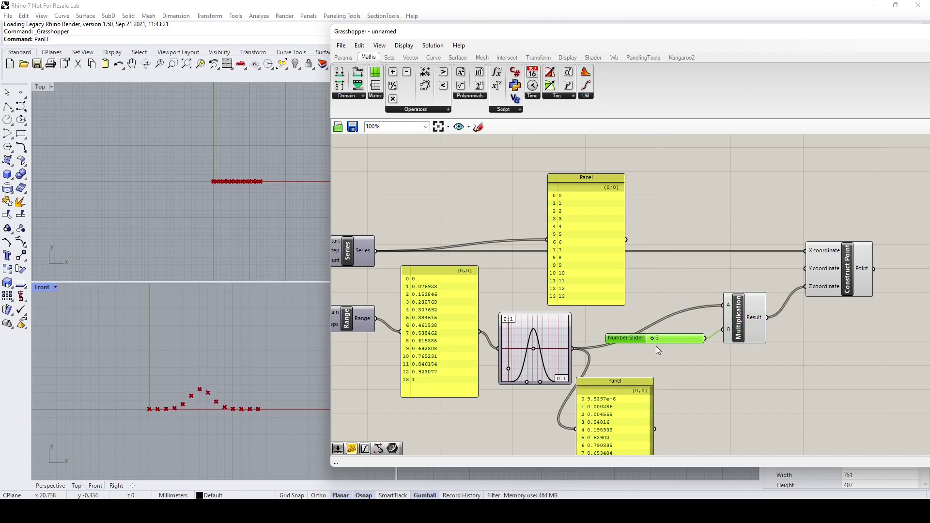
left_click(752, 321)
left_click_drag(827, 265, 862, 276)
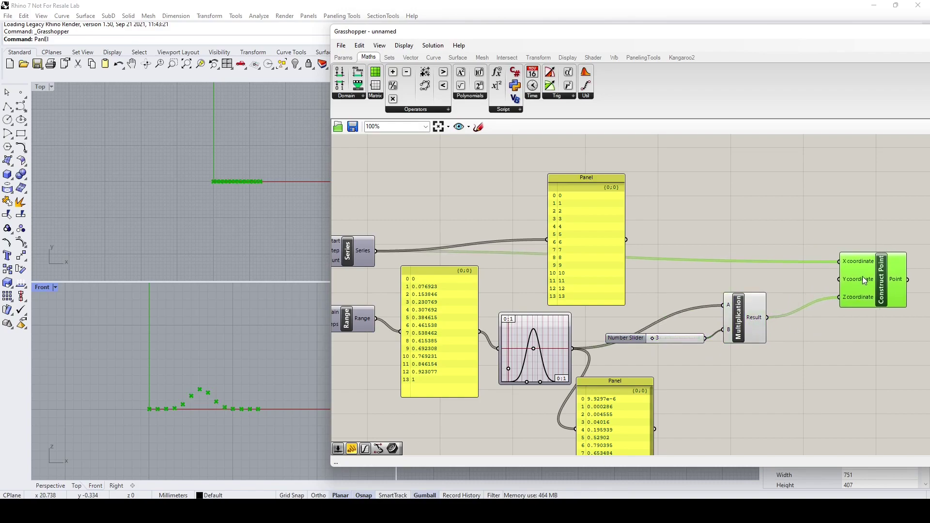
left_click_drag(744, 317, 763, 315)
left_click_drag(630, 383, 729, 378)
left_click_drag(670, 340, 682, 339)
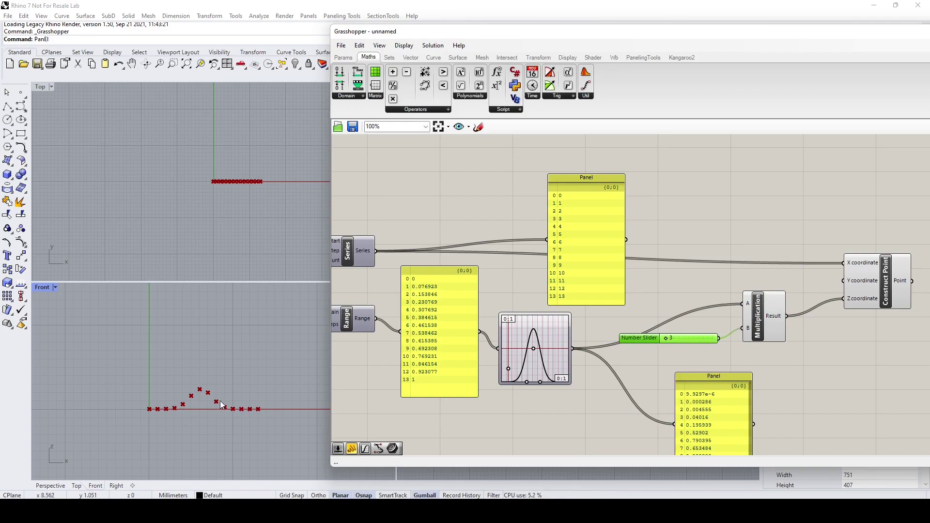
Frame the point curve closer in the Front view and enlarge the Graph Mapper on the canvas.
scroll(222, 400, "up", 3)
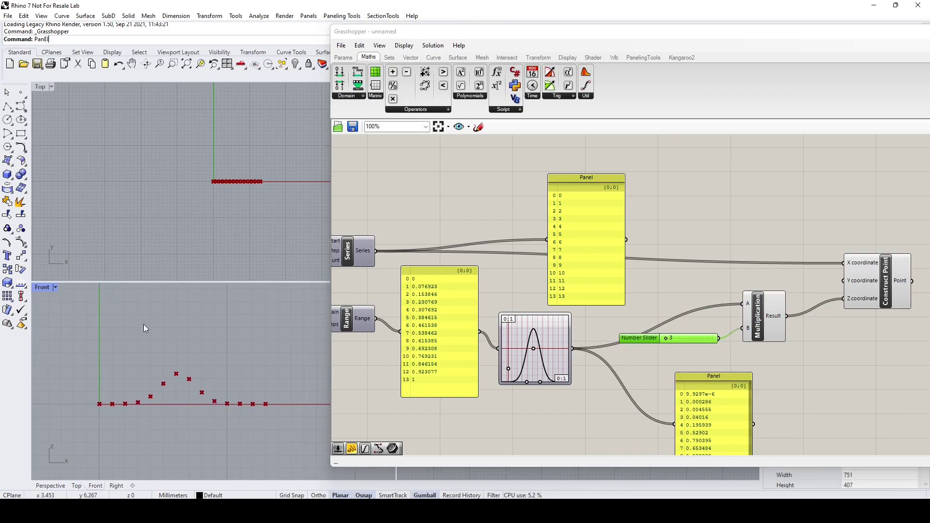
scroll(187, 328, "up", 2)
scroll(199, 362, "up", 4)
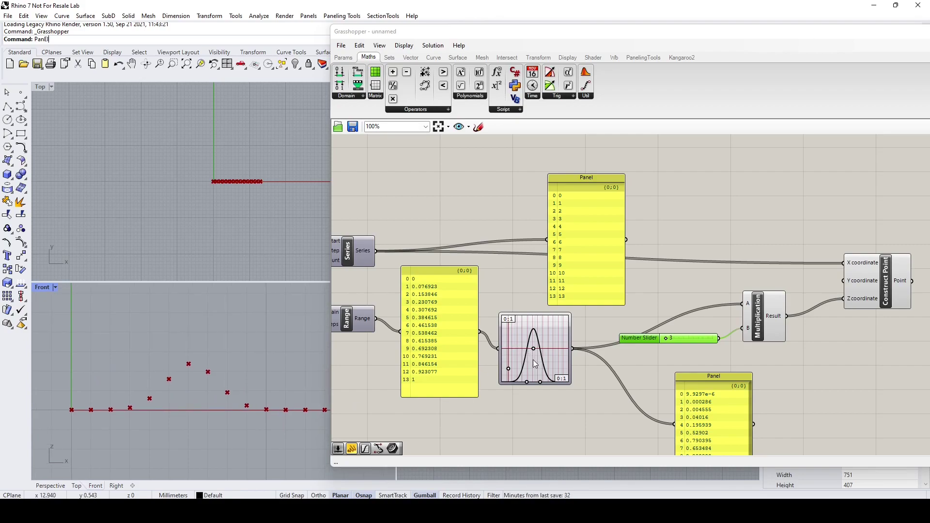
left_click_drag(571, 385, 603, 409)
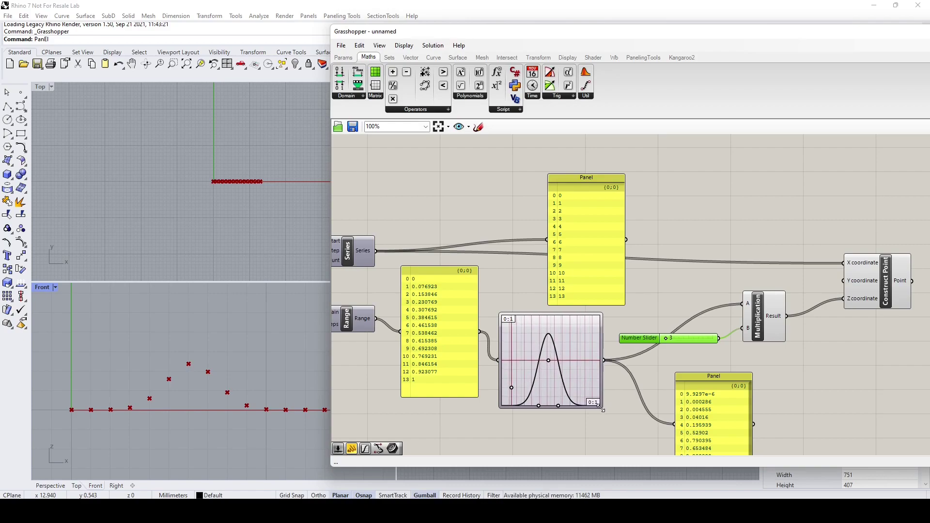